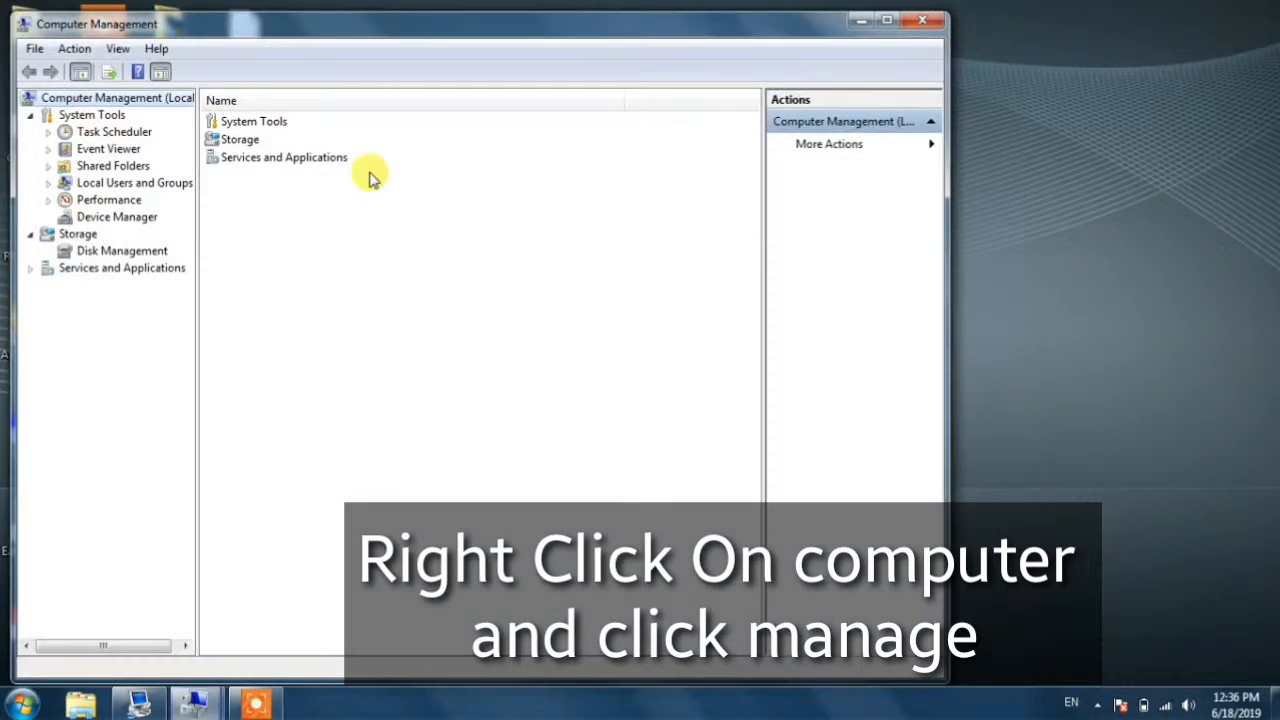
Step: Open Disk Management in the maximized window and shrink New Volume (E:) by 8000 MB
left_click(110, 252)
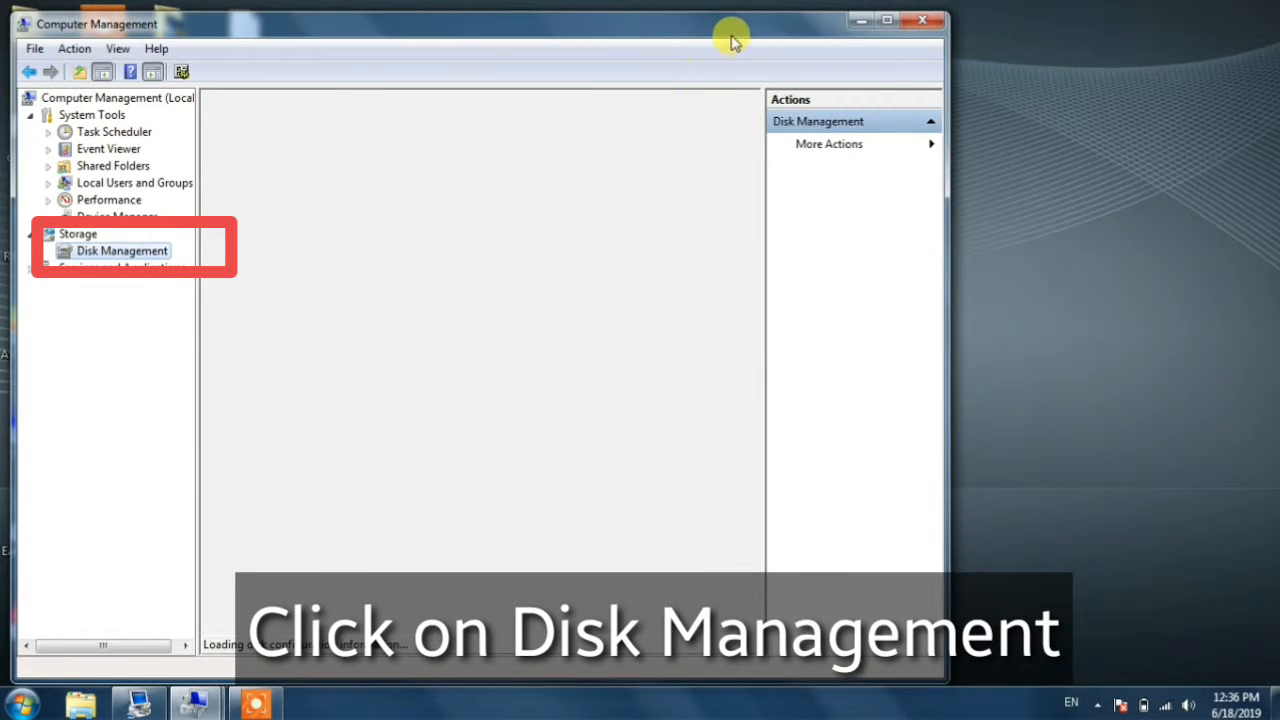
double_click(731, 35)
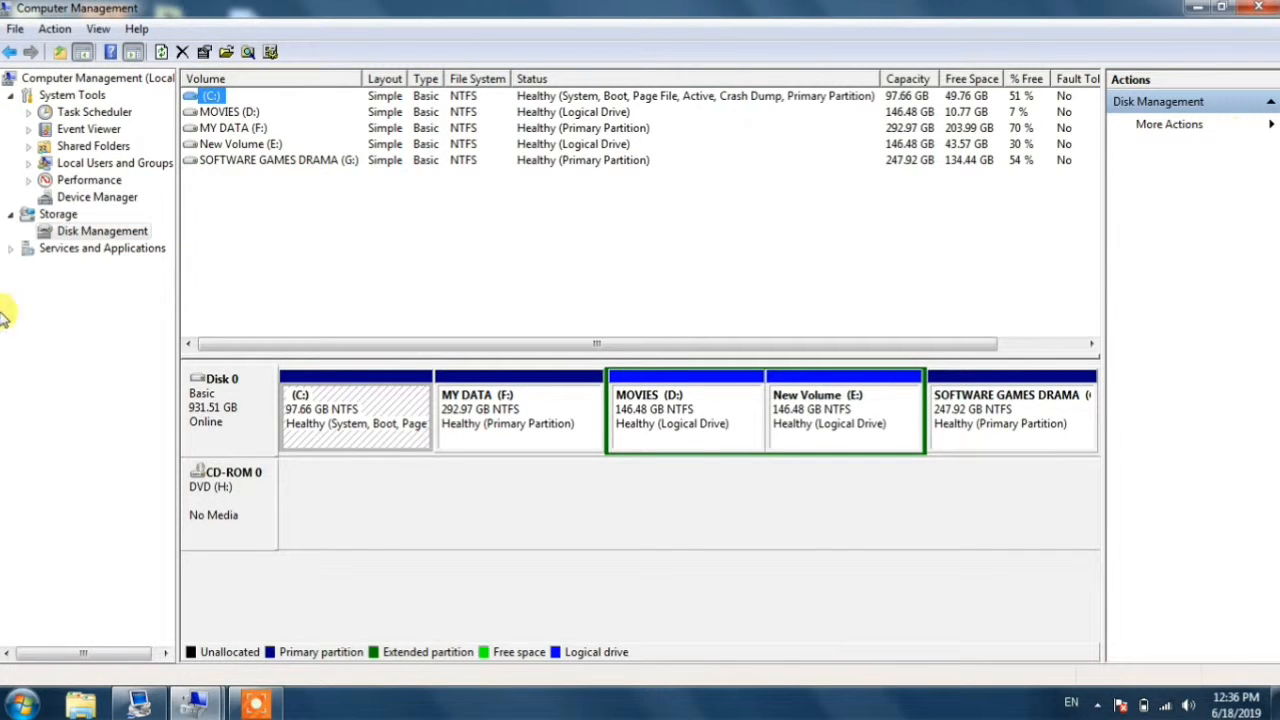
left_click(808, 413)
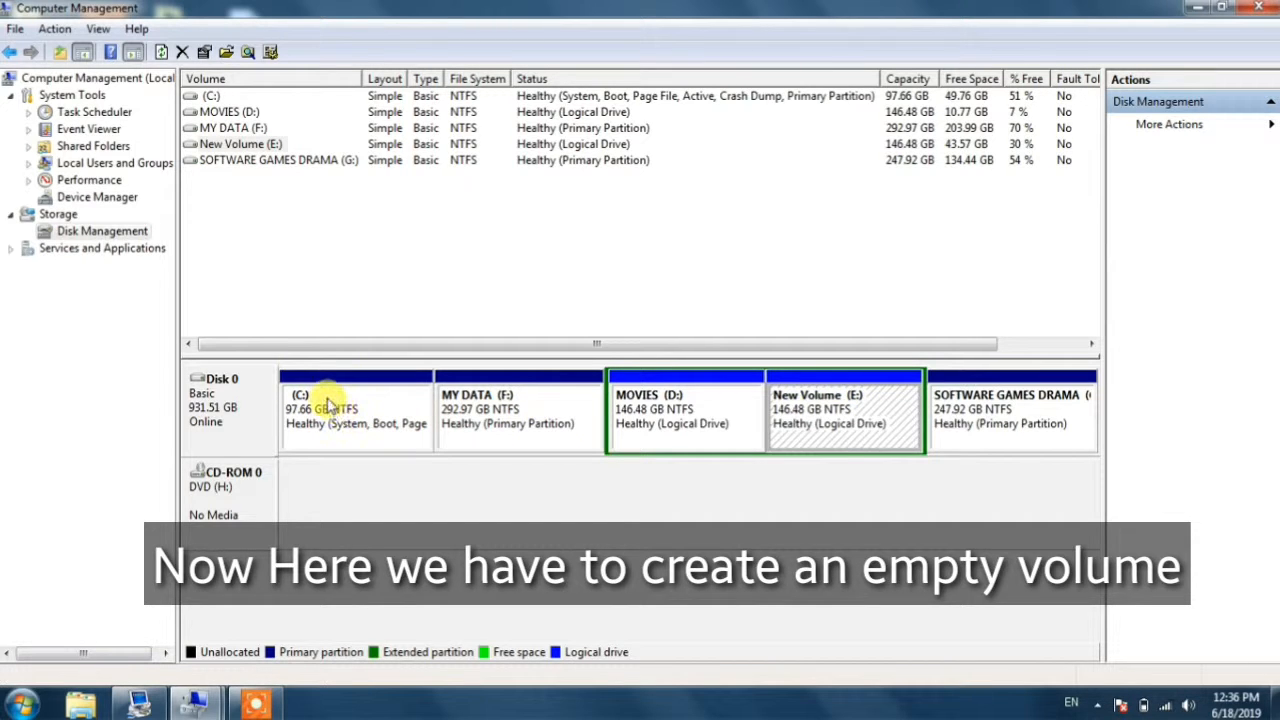
right_click(849, 405)
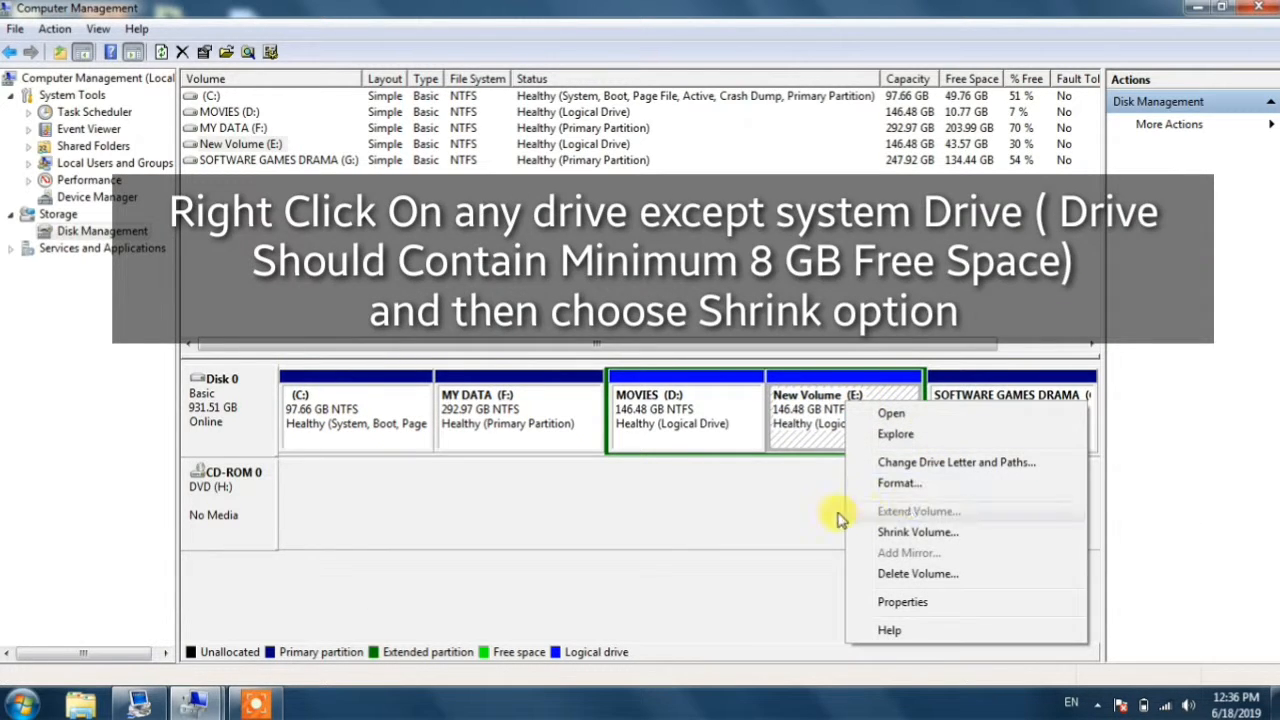
left_click(913, 533)
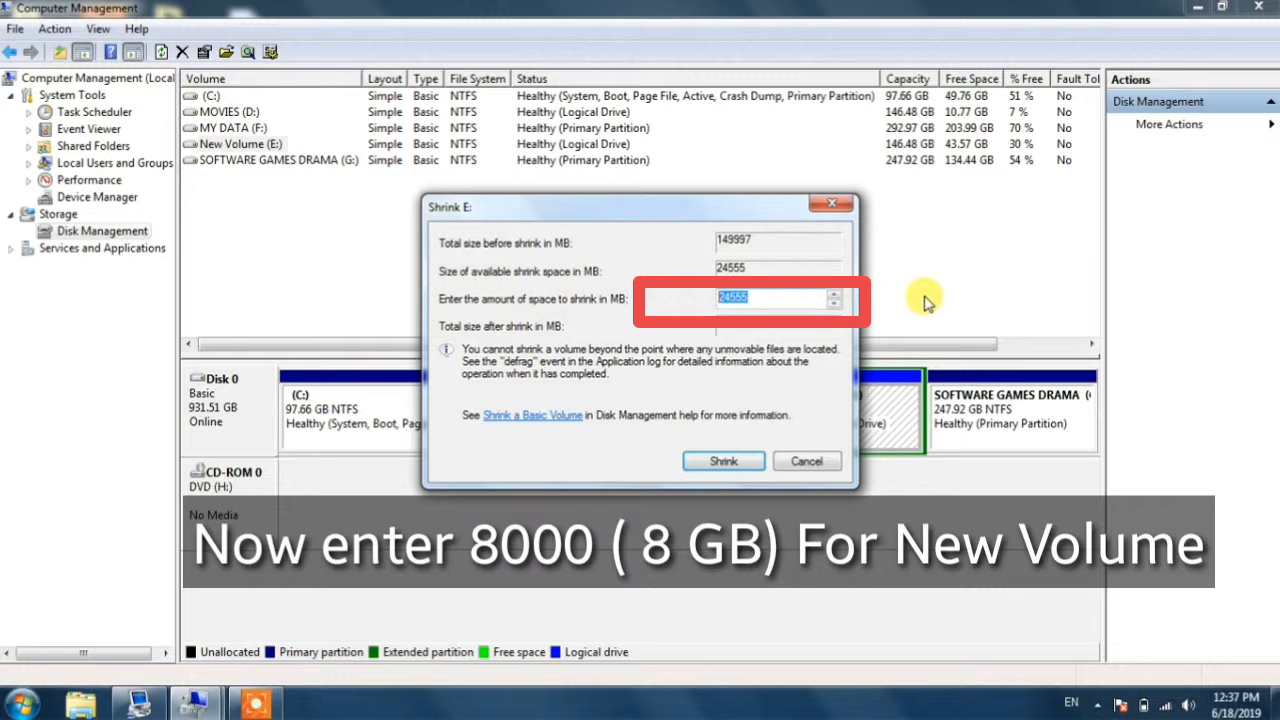
type("8000")
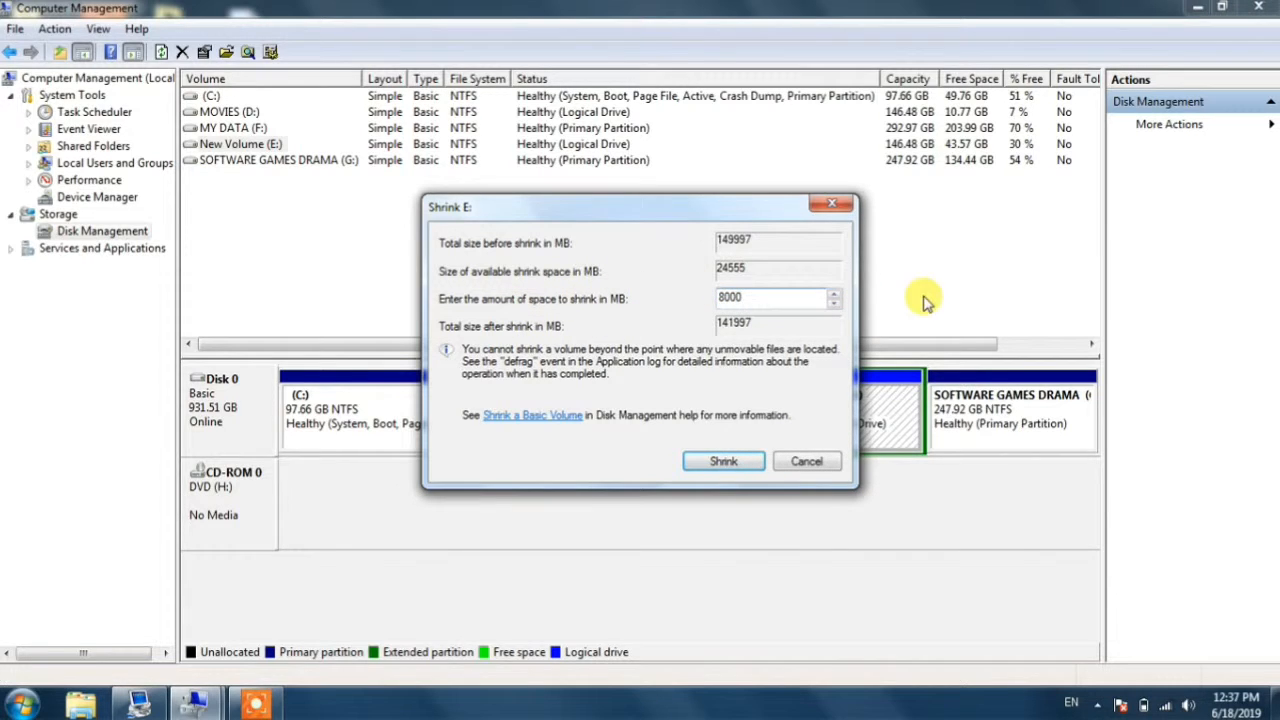
left_click(731, 464)
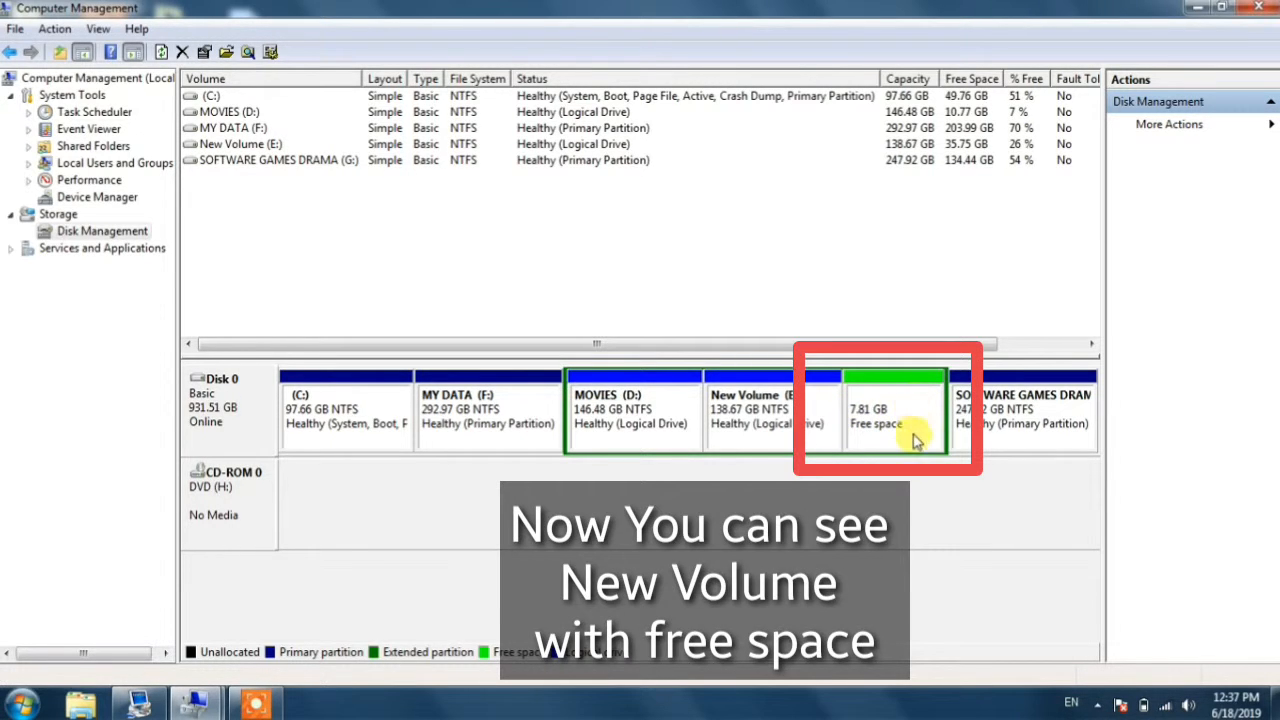
Step: Create an 8000 MB simple volume in the free space with drive letter I, quick-formatted as NTFS and labelled New Volume
left_click(880, 420)
right_click(880, 420)
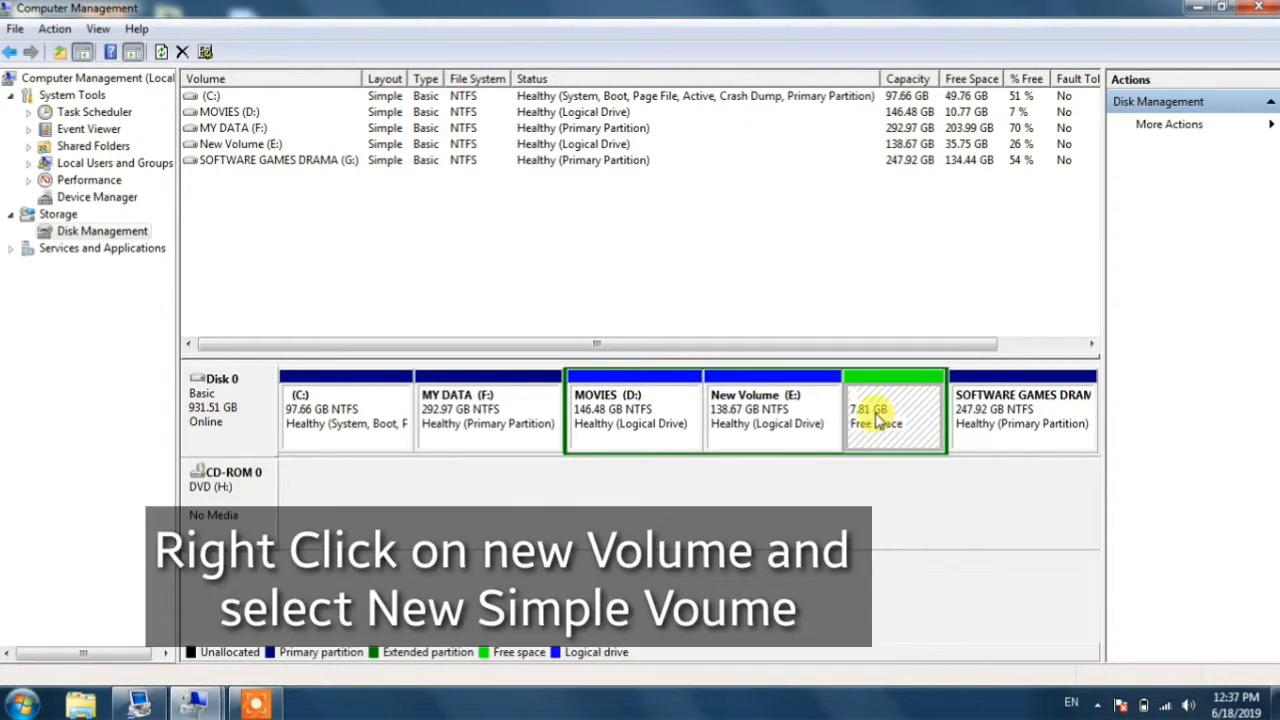
left_click(915, 424)
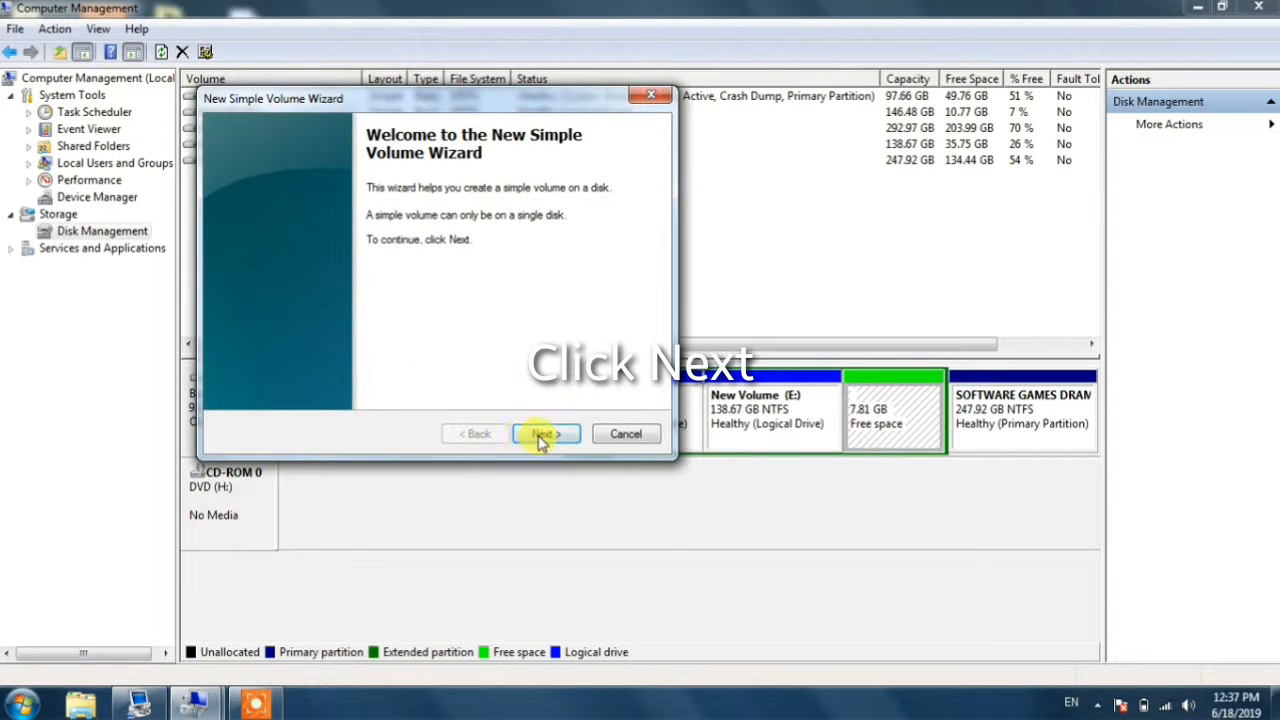
left_click(541, 434)
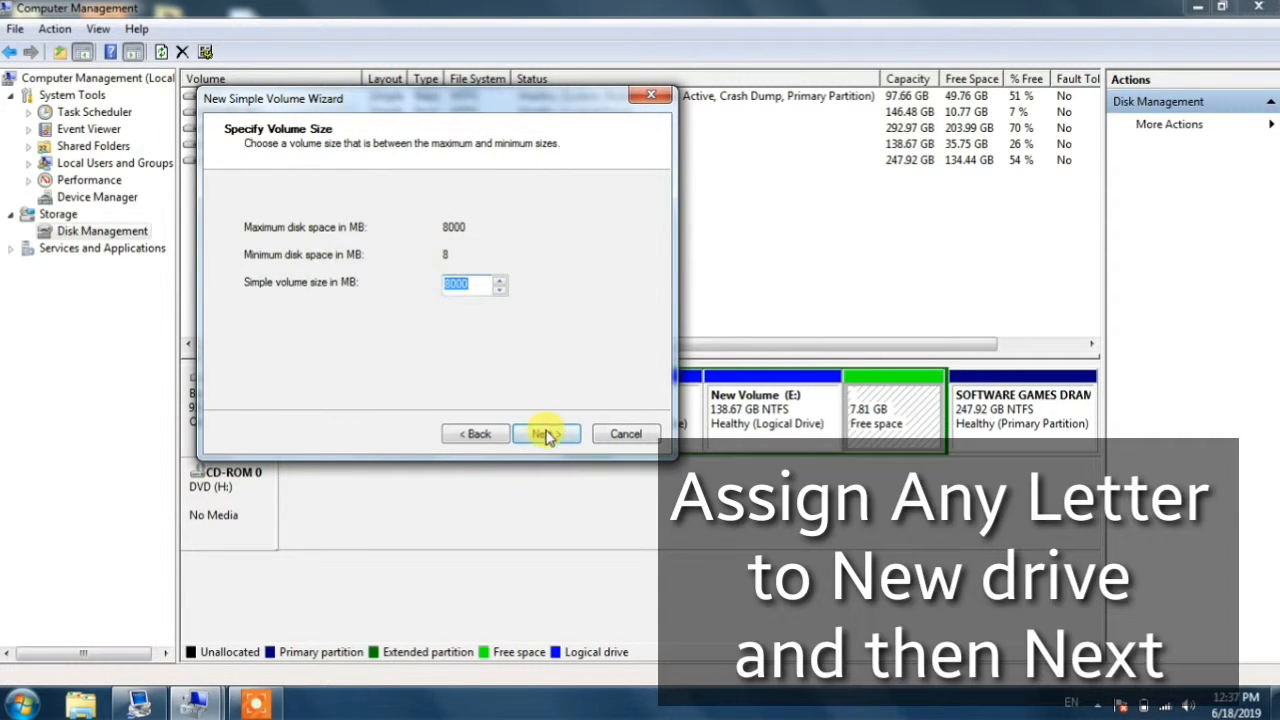
left_click(543, 434)
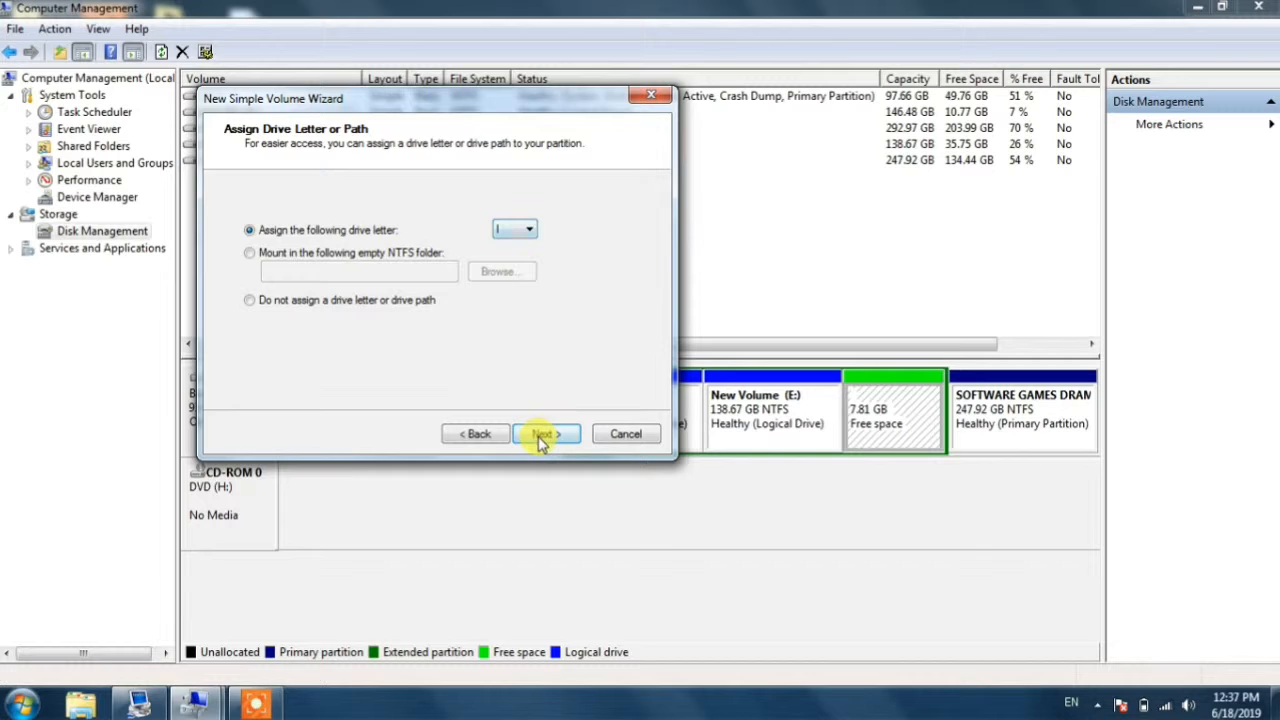
left_click(541, 437)
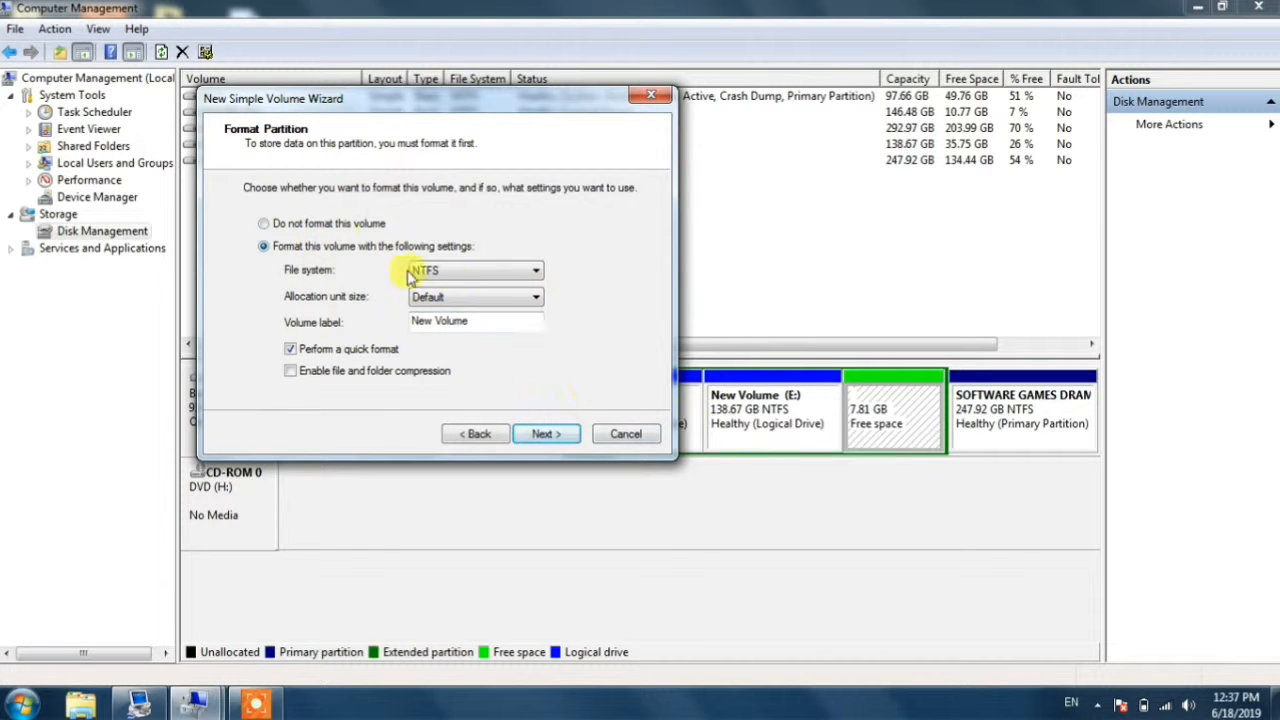
left_click(547, 436)
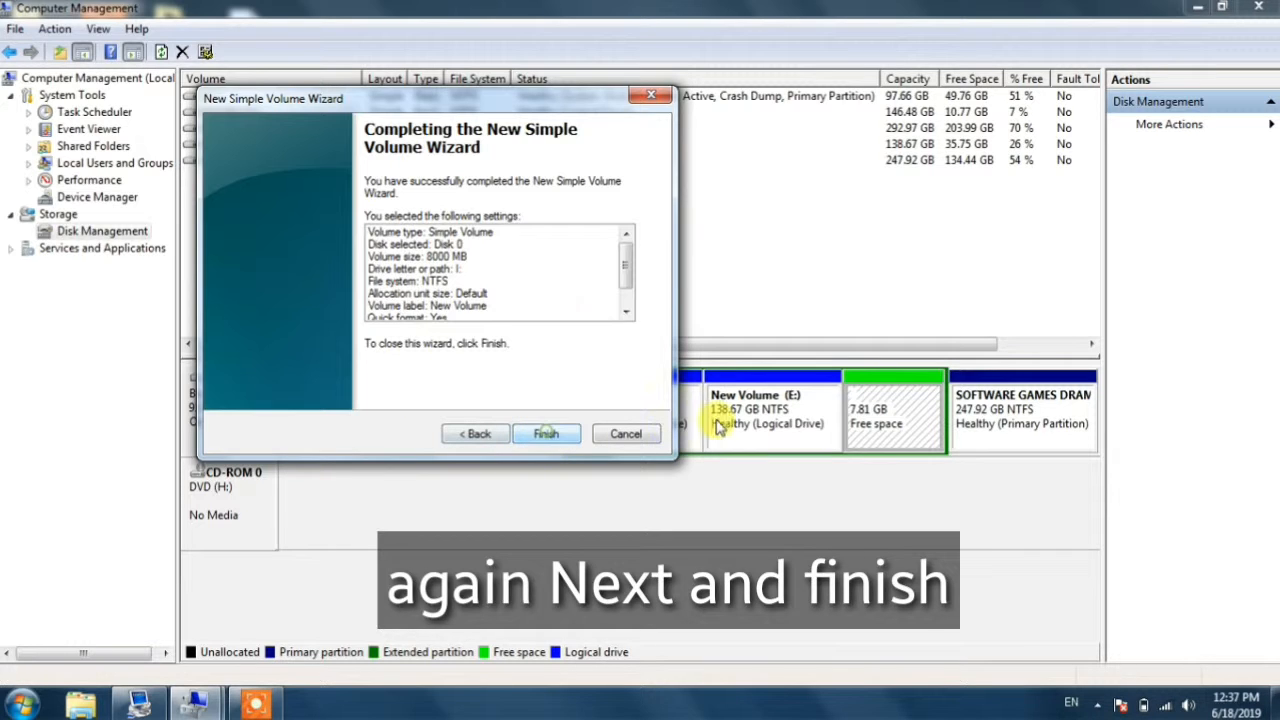
left_click(547, 433)
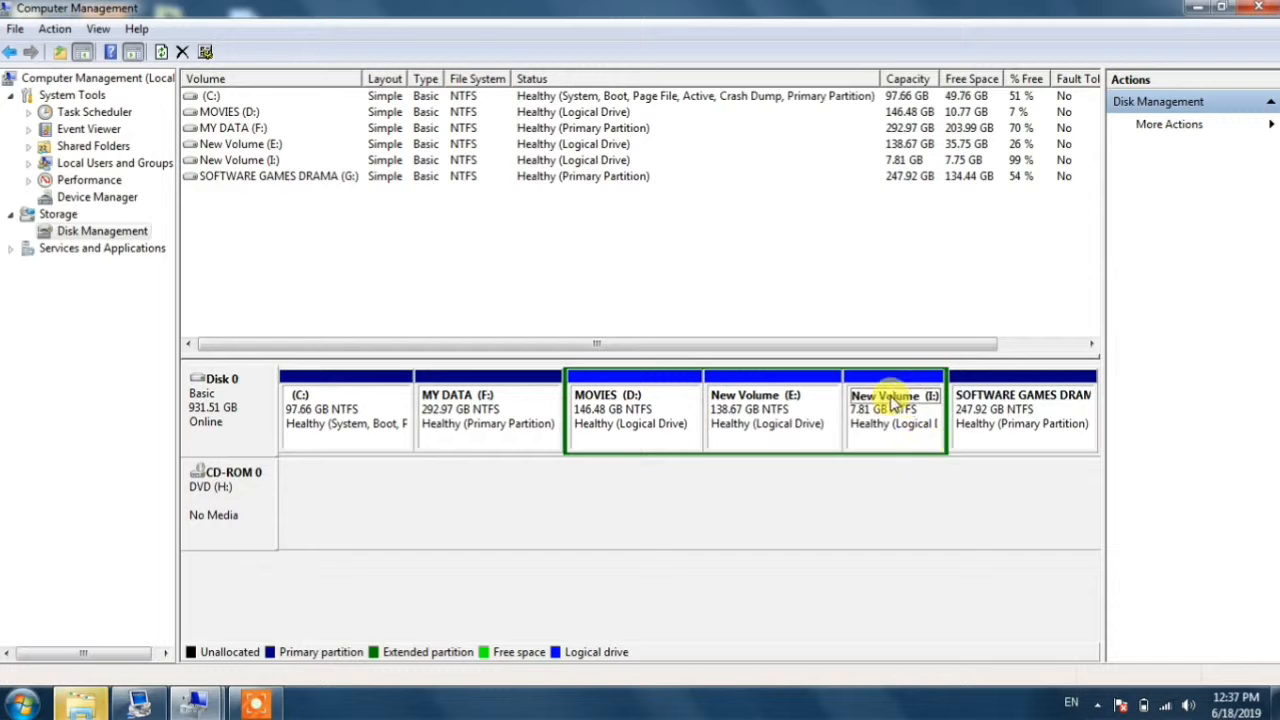
Step: Explore the new I: volume in its own window and minimize Computer Management
left_click(895, 412)
right_click(893, 411)
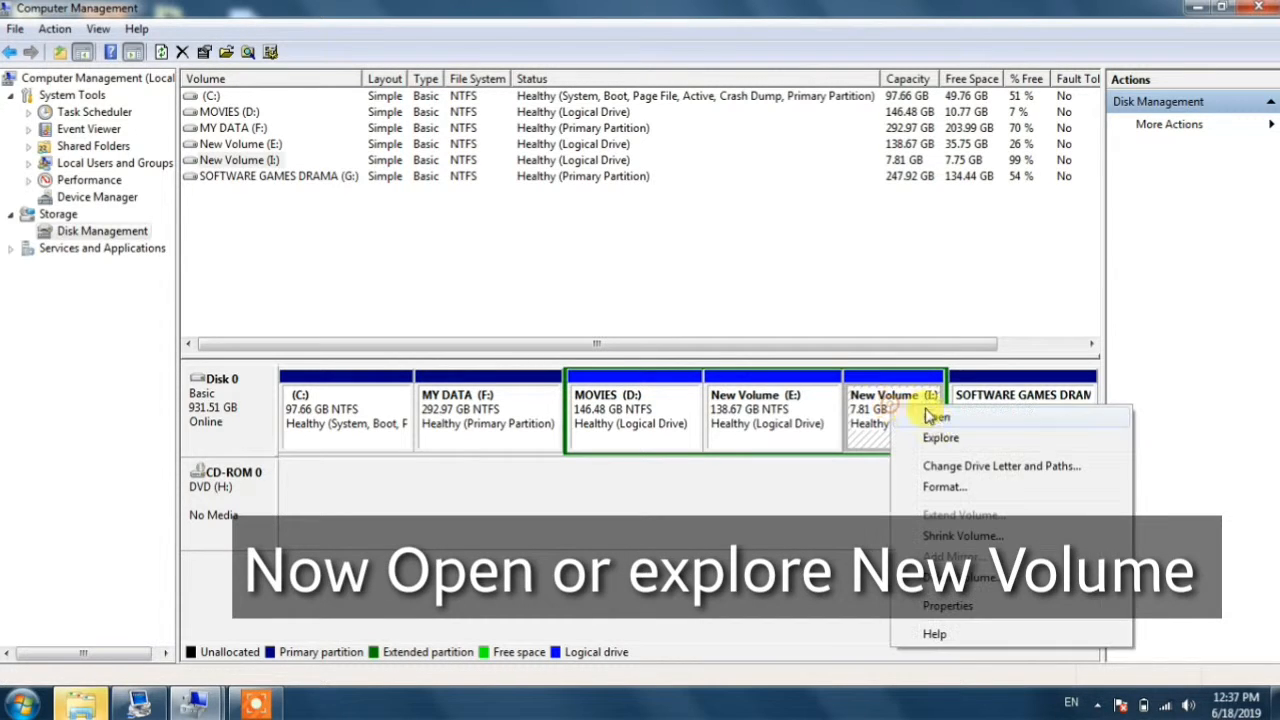
left_click(948, 442)
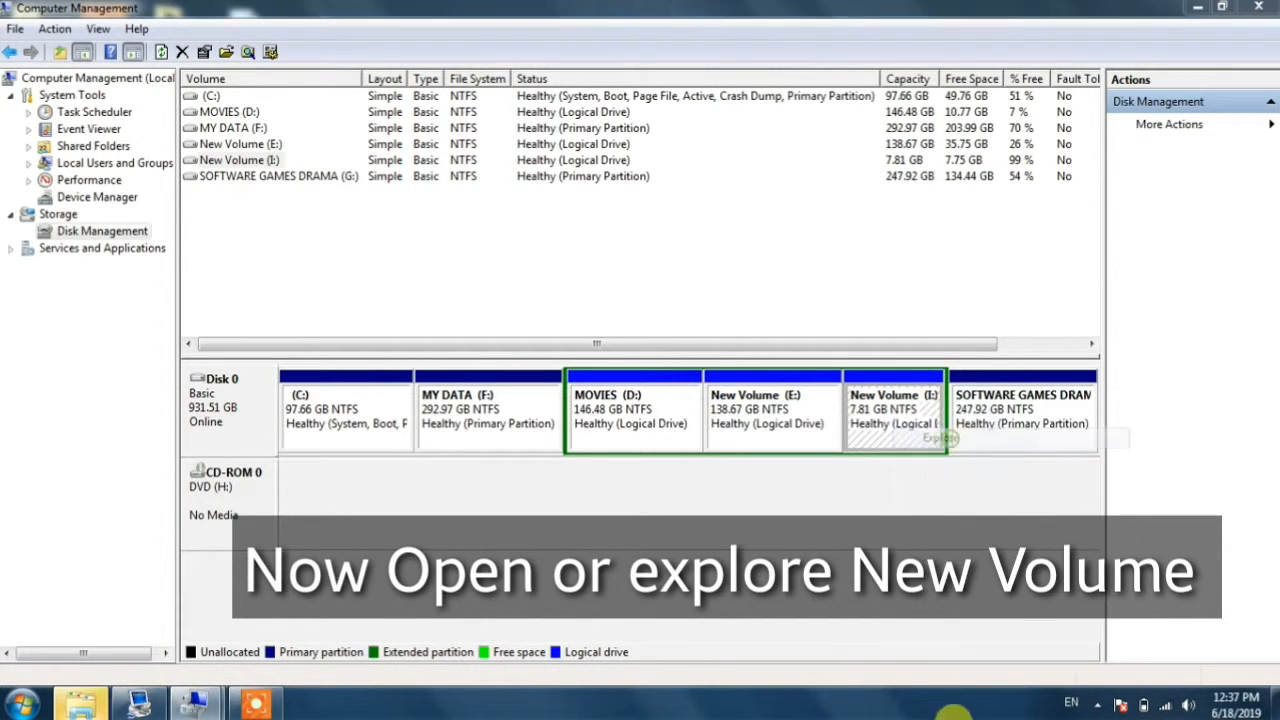
left_click_drag(691, 34, 1010, 130)
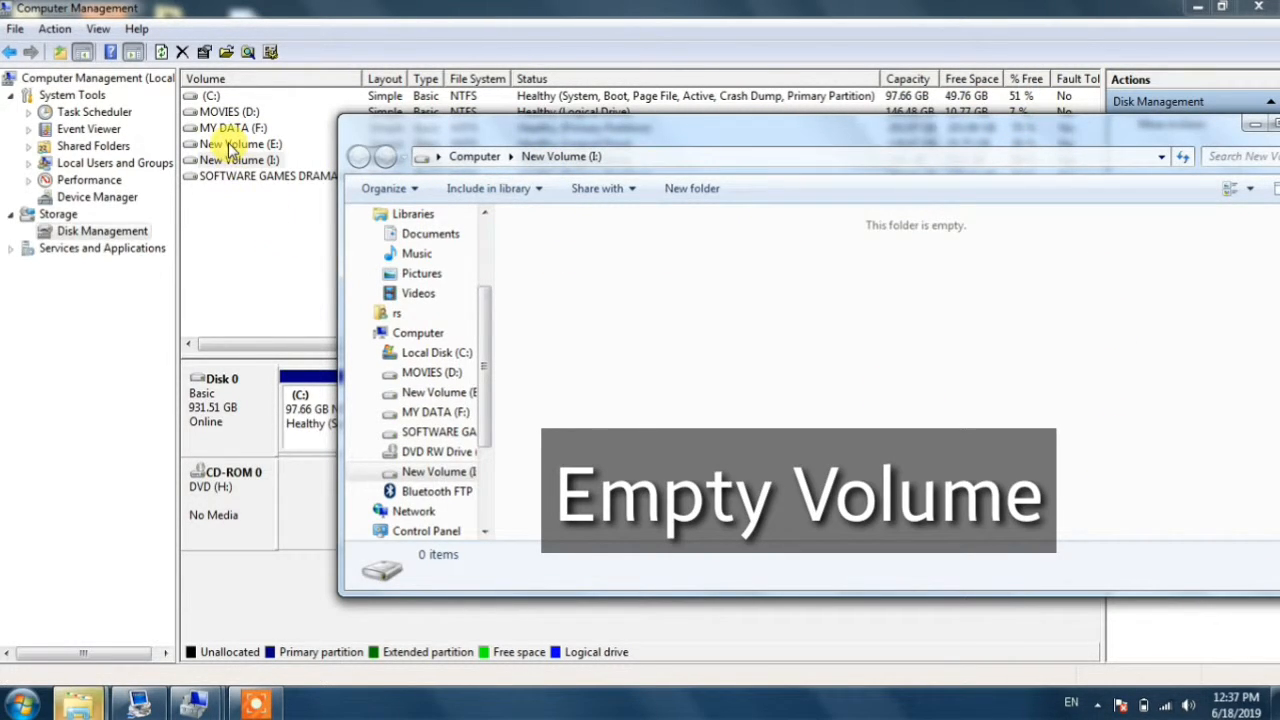
left_click(225, 176)
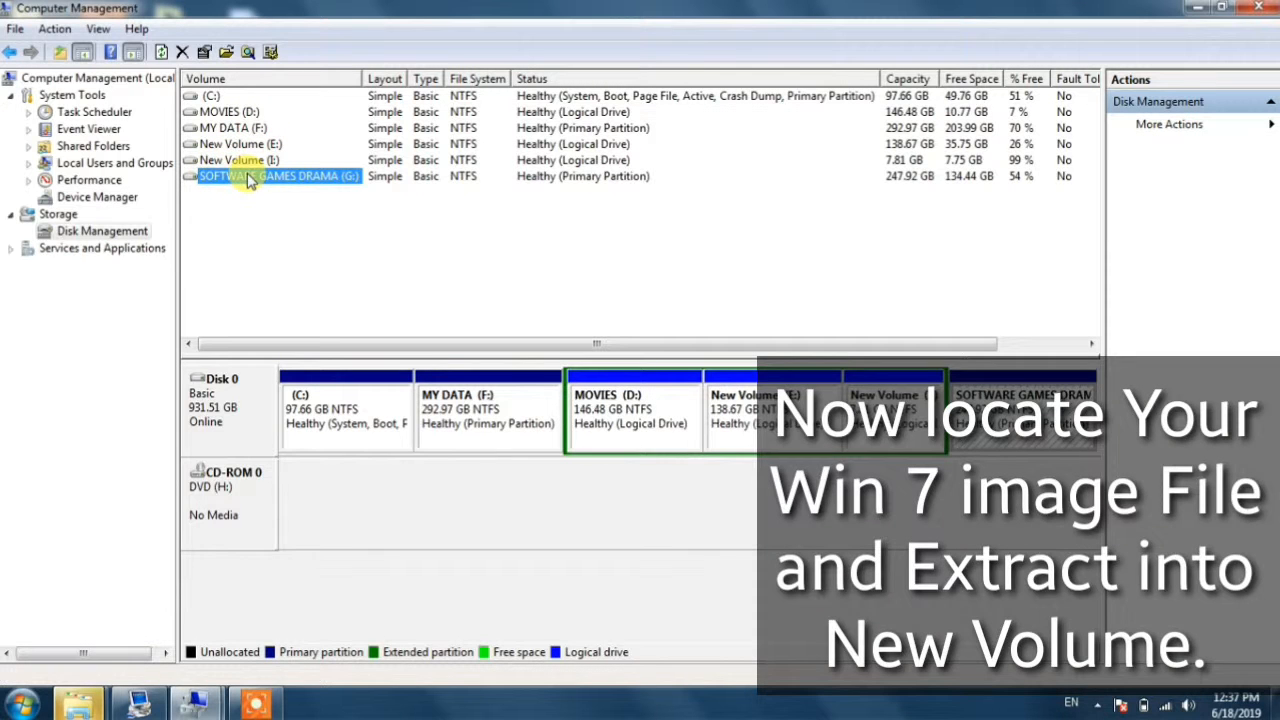
left_click(1197, 7)
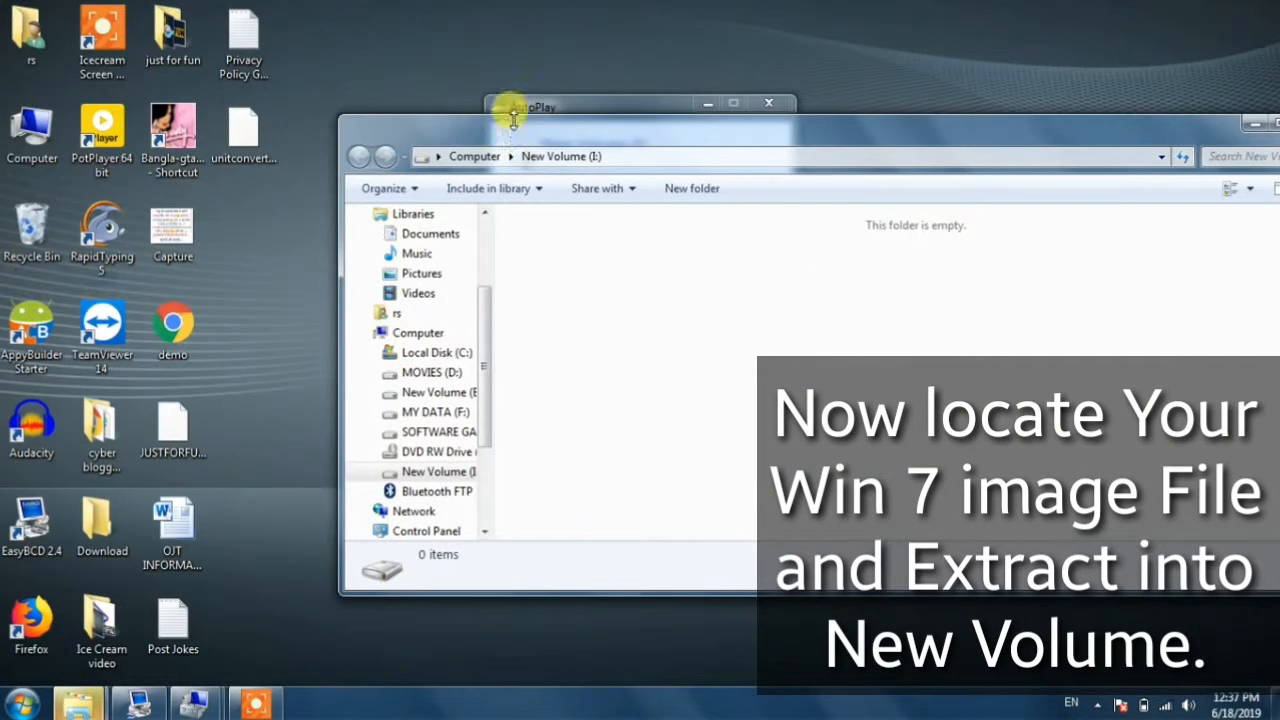
right_click(525, 6)
left_click(546, 48)
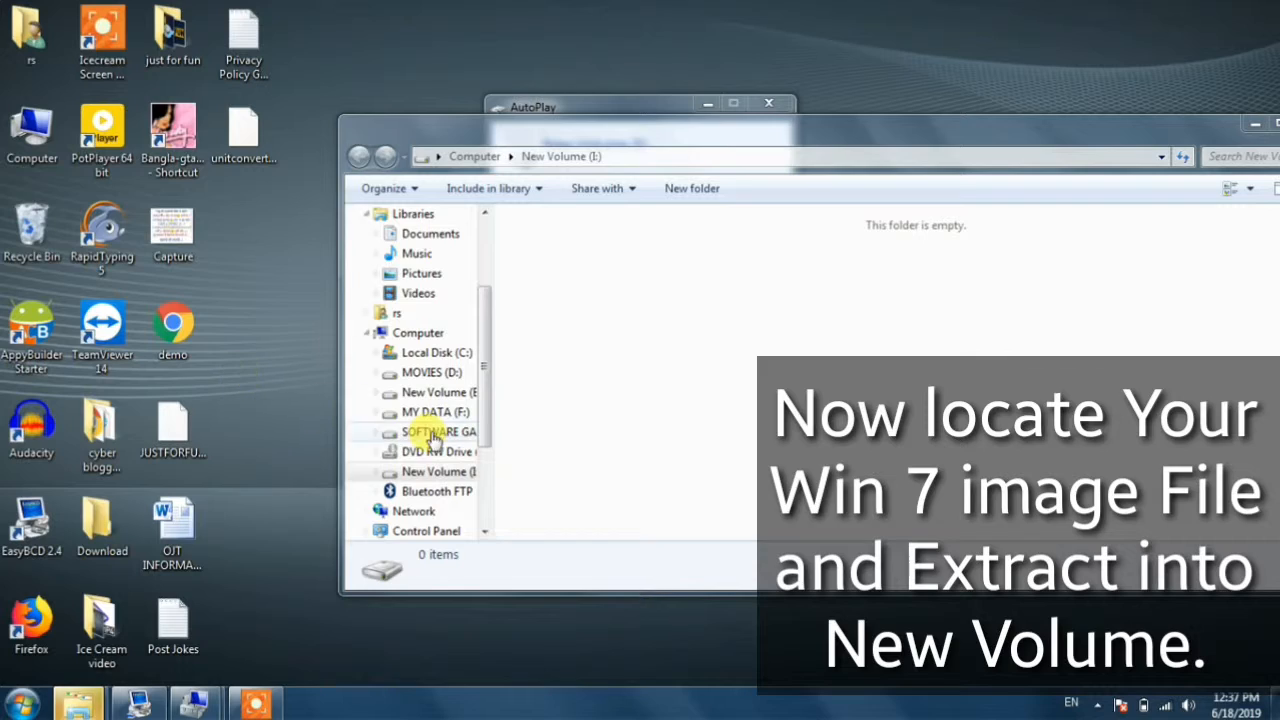
Step: Open the SOFTWARES folder on the SOFTWARE GAMES DRAMA (G:) drive in a separate file window
left_click(22, 704)
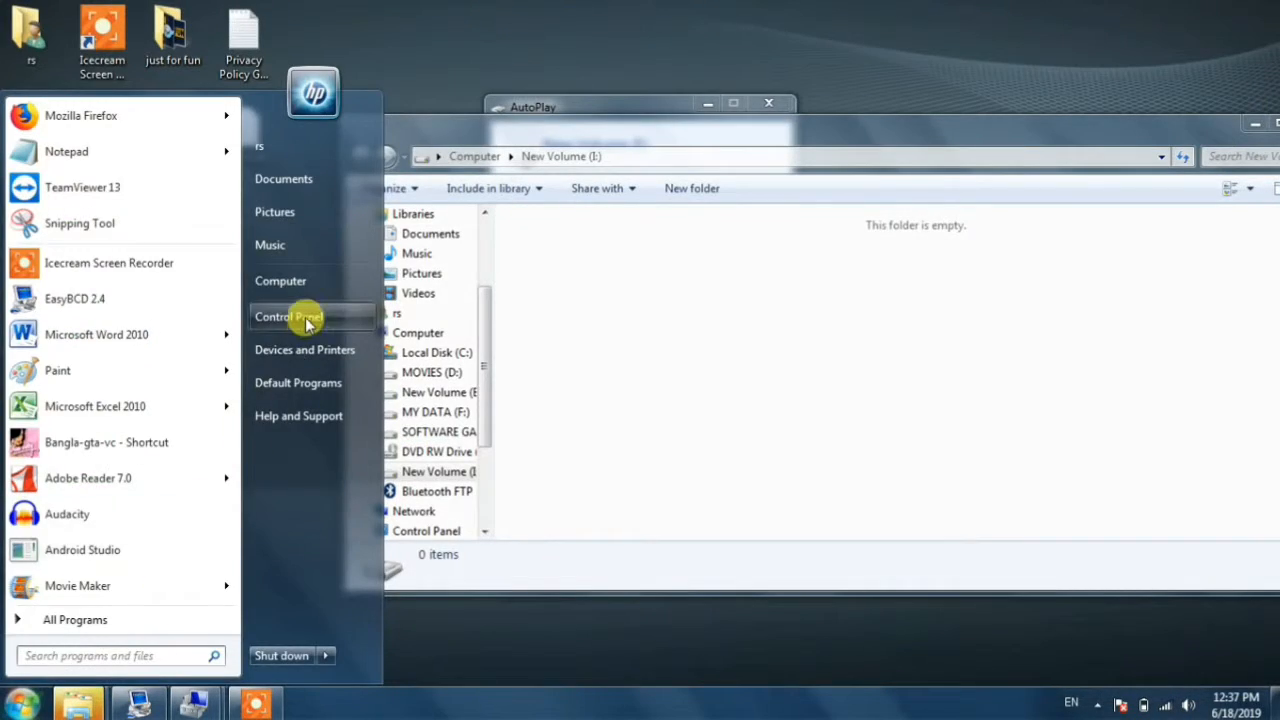
left_click(330, 281)
left_click(560, 193)
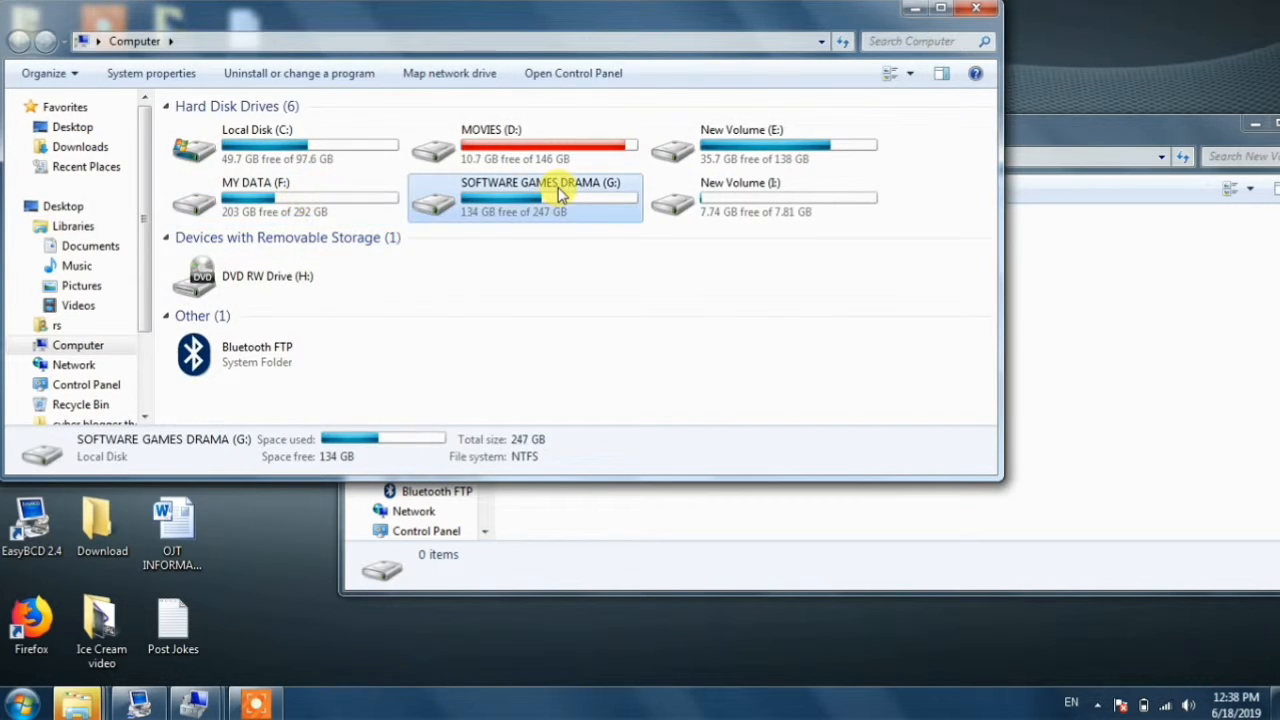
double_click(560, 193)
left_click(232, 287)
left_click(222, 308)
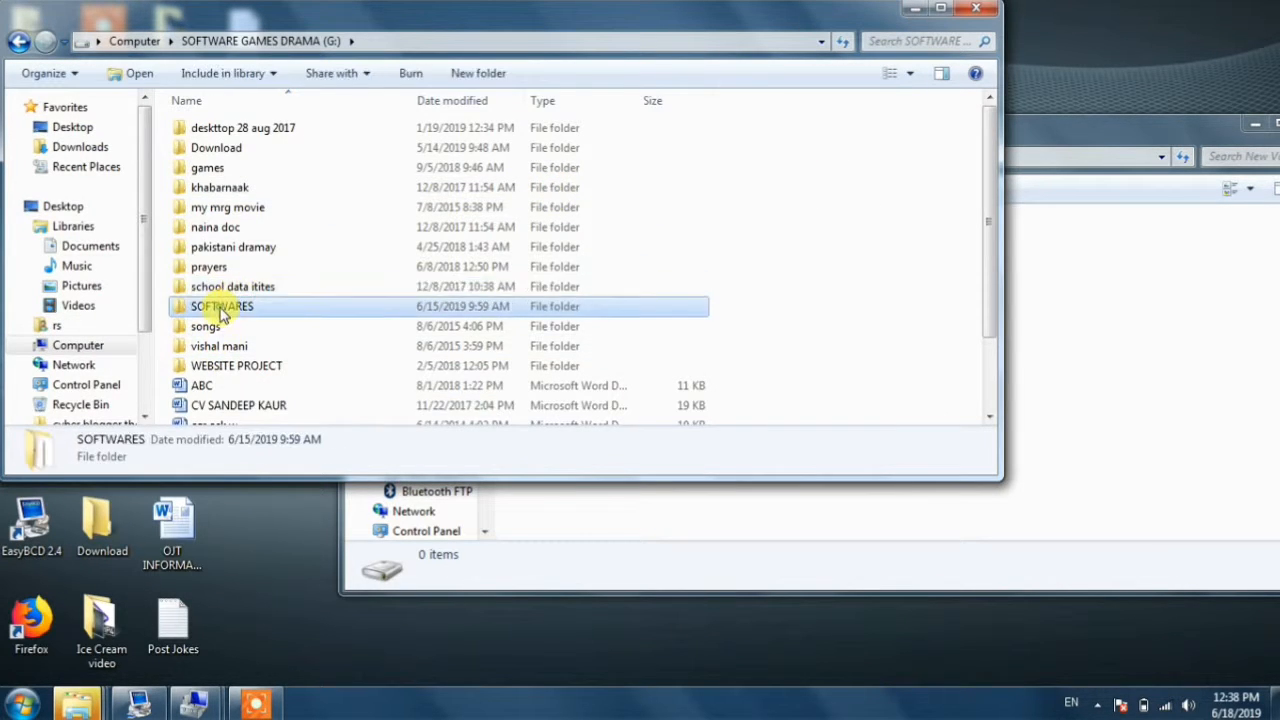
double_click(222, 308)
Step: Find the windows folder inside SOFTWARES and open its window 7 activated subfolder
left_click(229, 306)
scroll(249, 334, "down", 2)
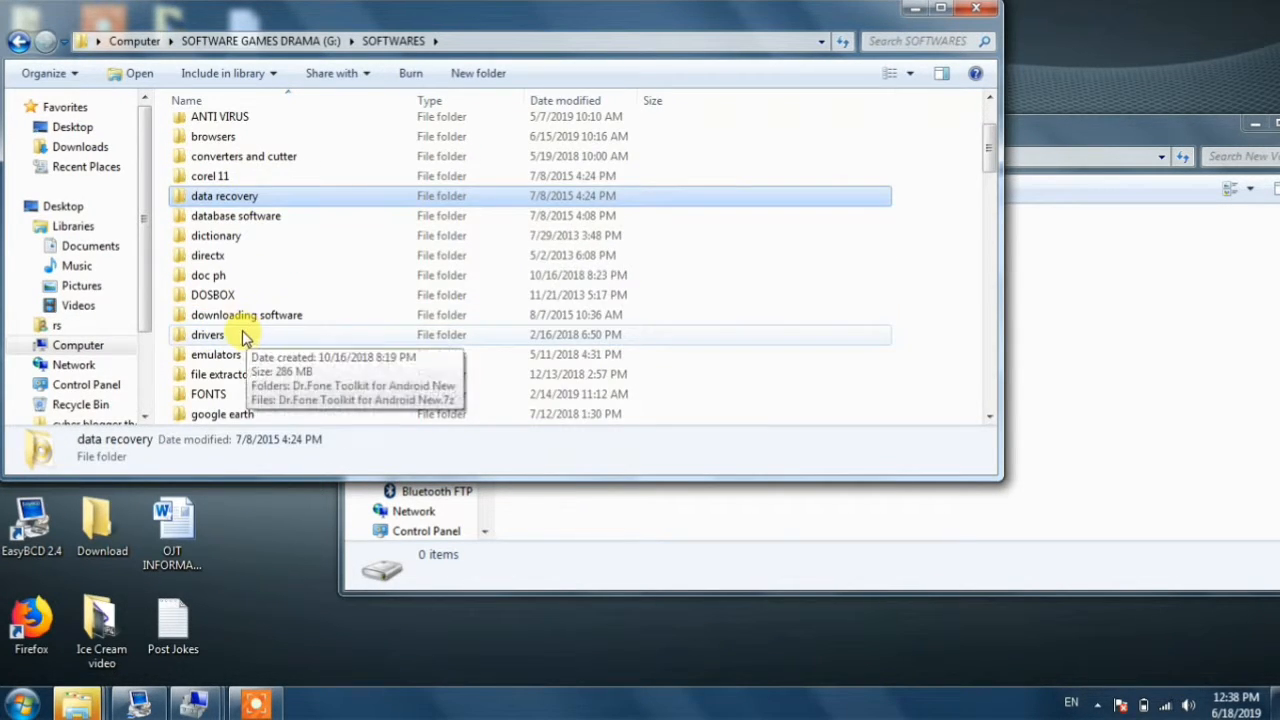
left_click(215, 298)
type("win")
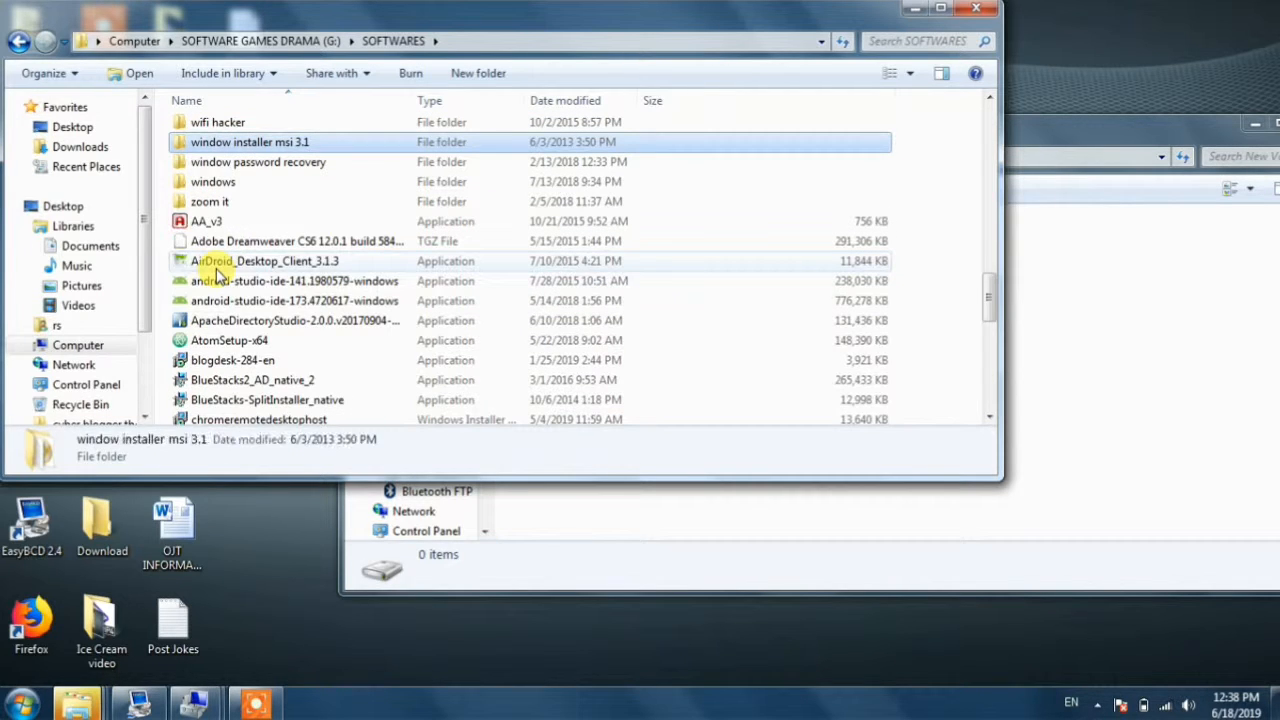
key("Down")
key("Down")
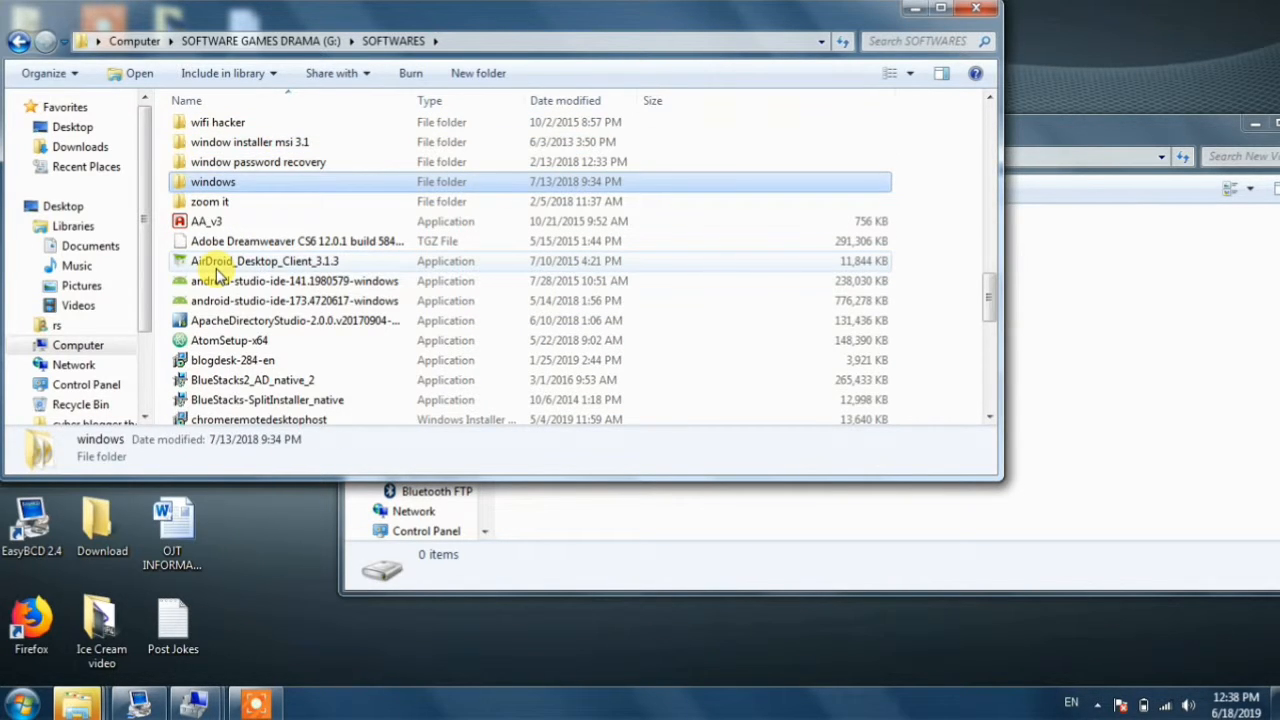
key("Return")
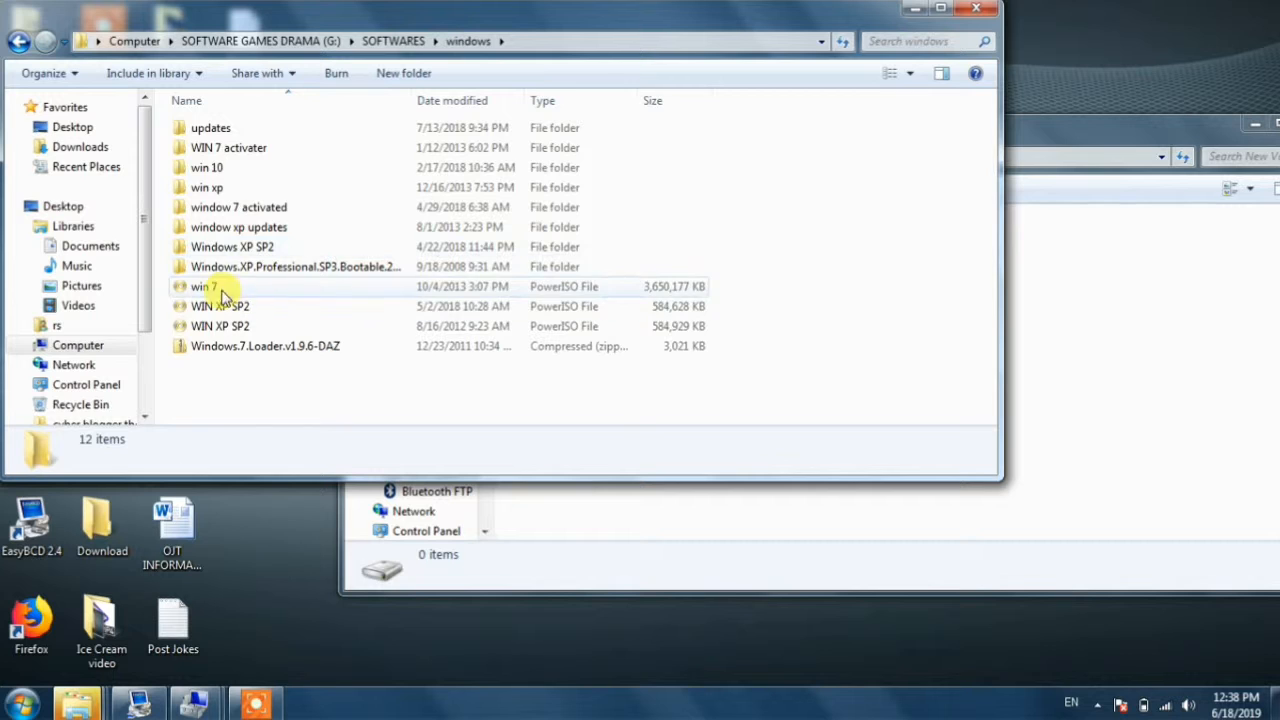
double_click(251, 207)
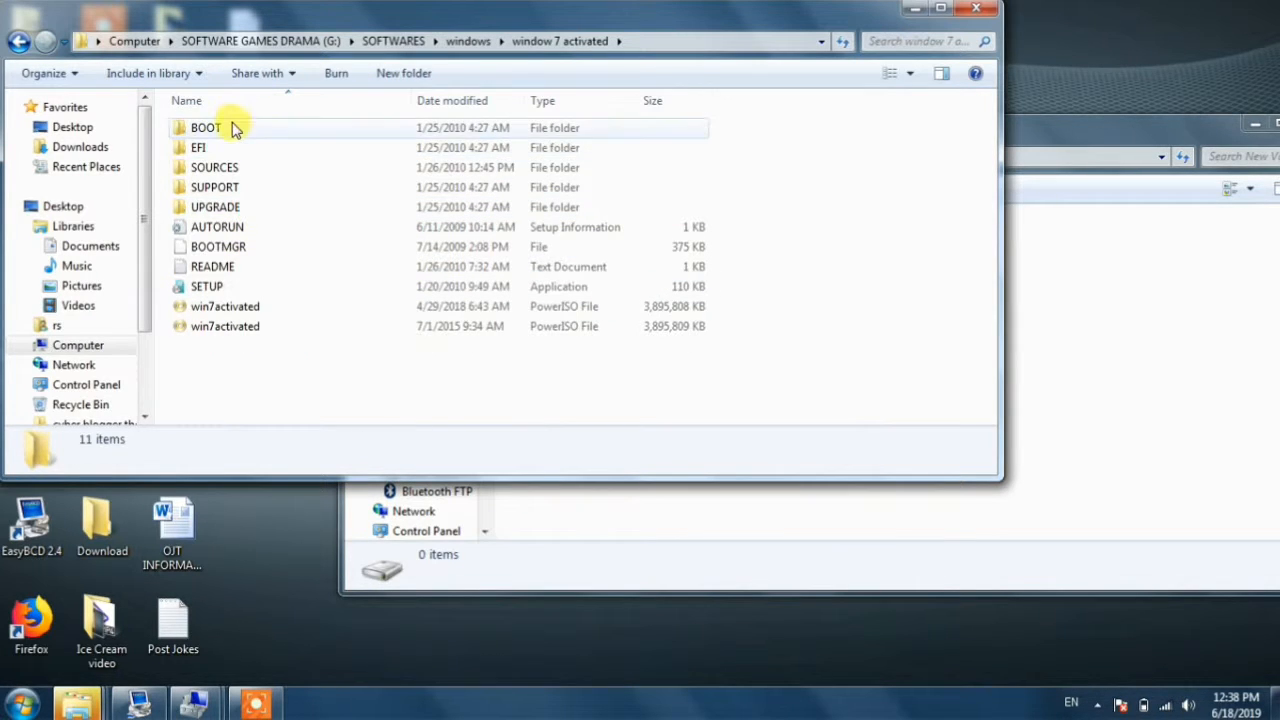
Step: Permanently delete the win7activated image file dated 7/1/2015
left_click_drag(240, 123, 200, 312)
left_click(192, 304)
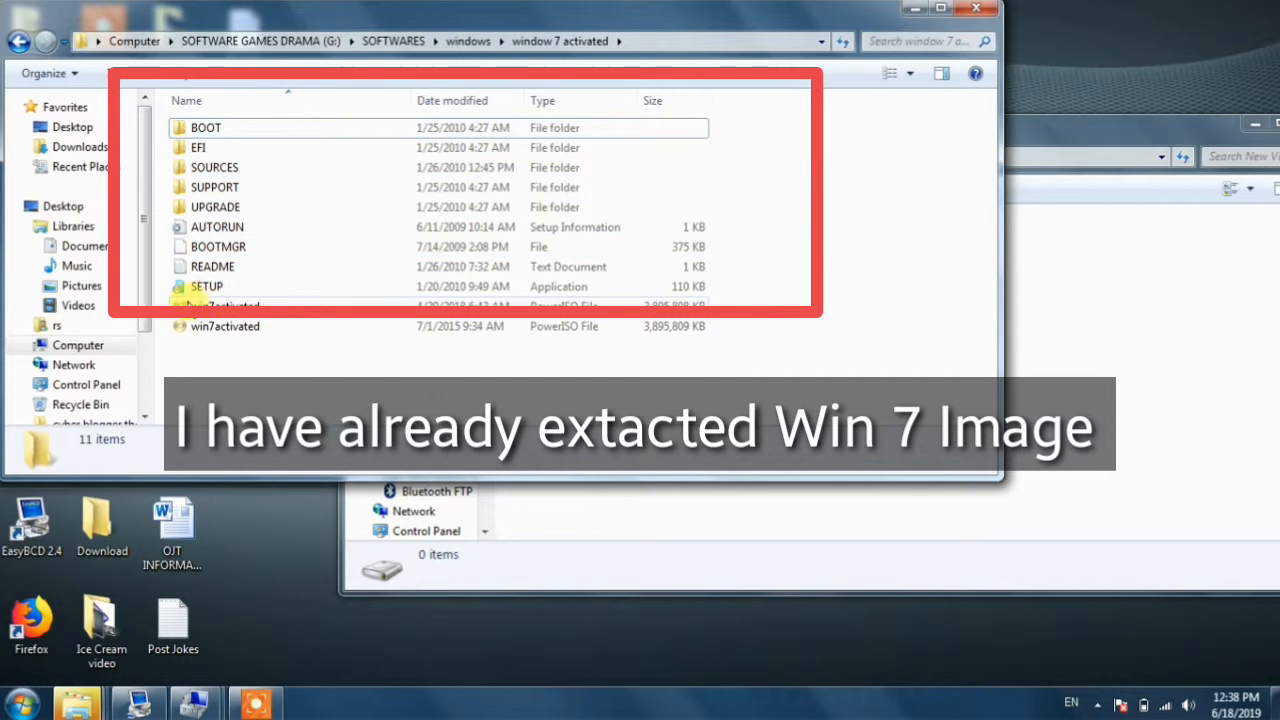
left_click(250, 334)
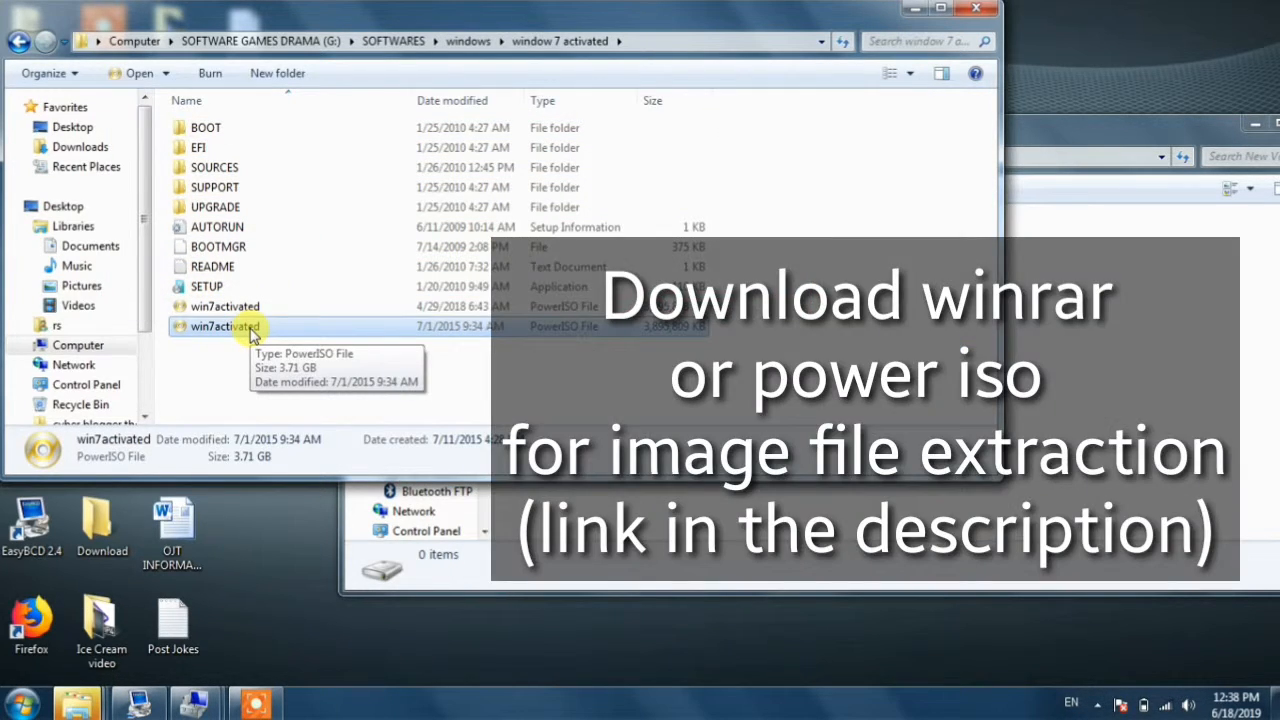
key("shift+Delete")
key("Return")
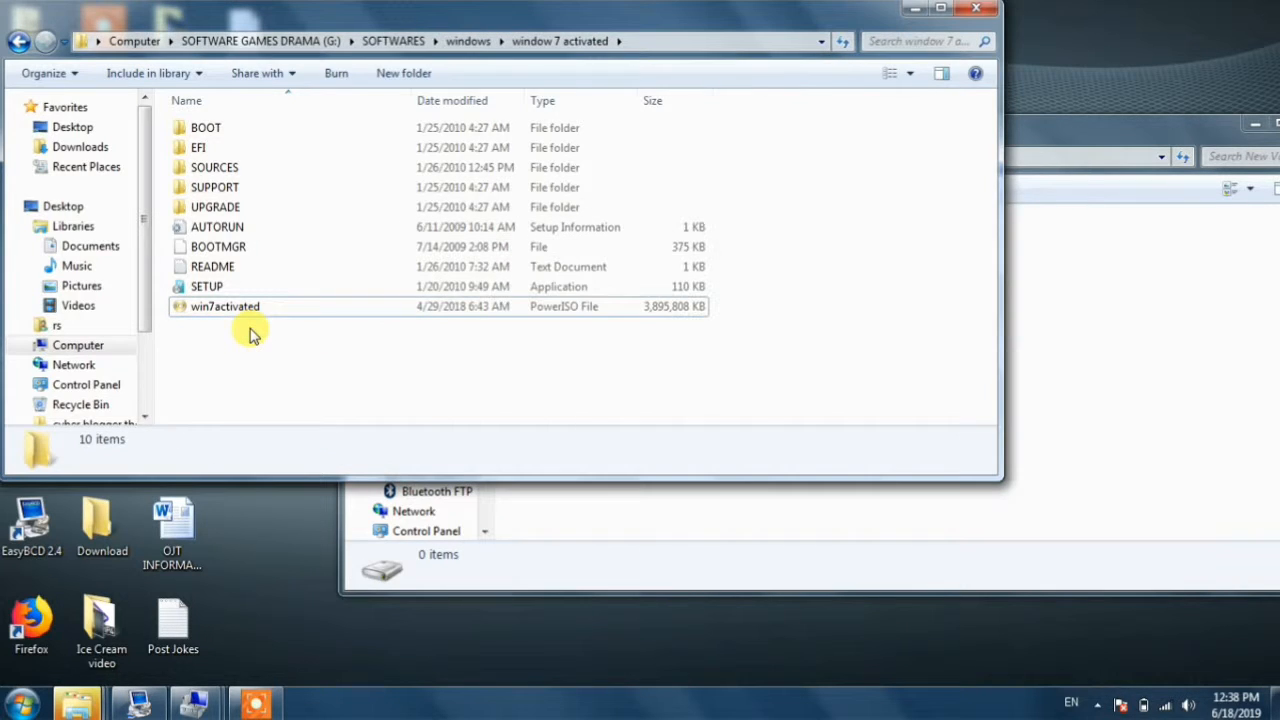
Step: Examine the PowerISO extraction options for the remaining win7activated image file
left_click(222, 307)
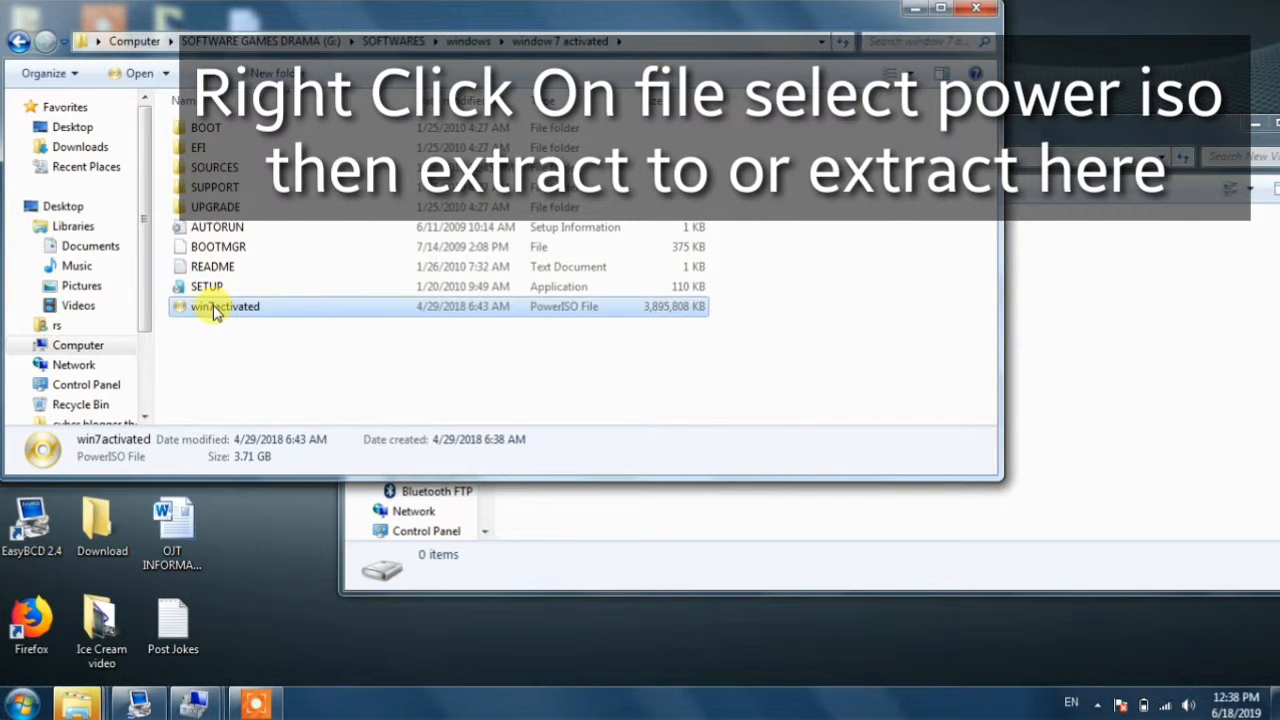
right_click(214, 309)
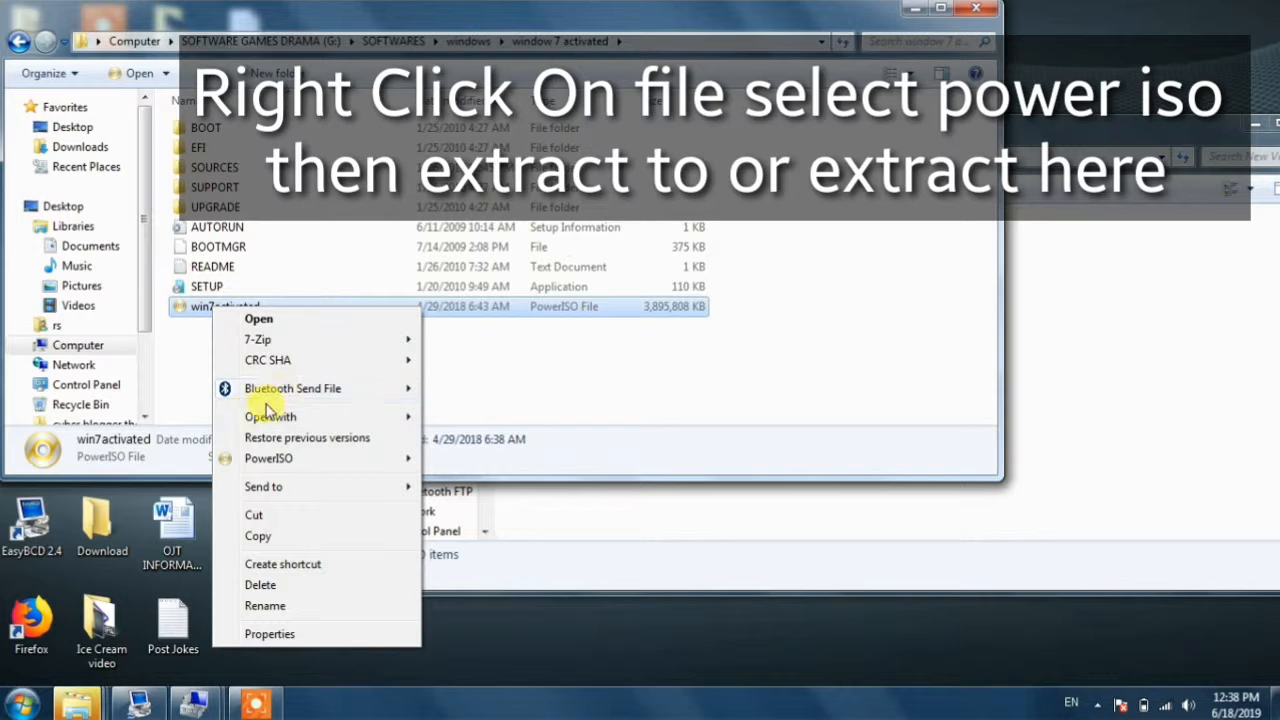
mouse_move(349, 462)
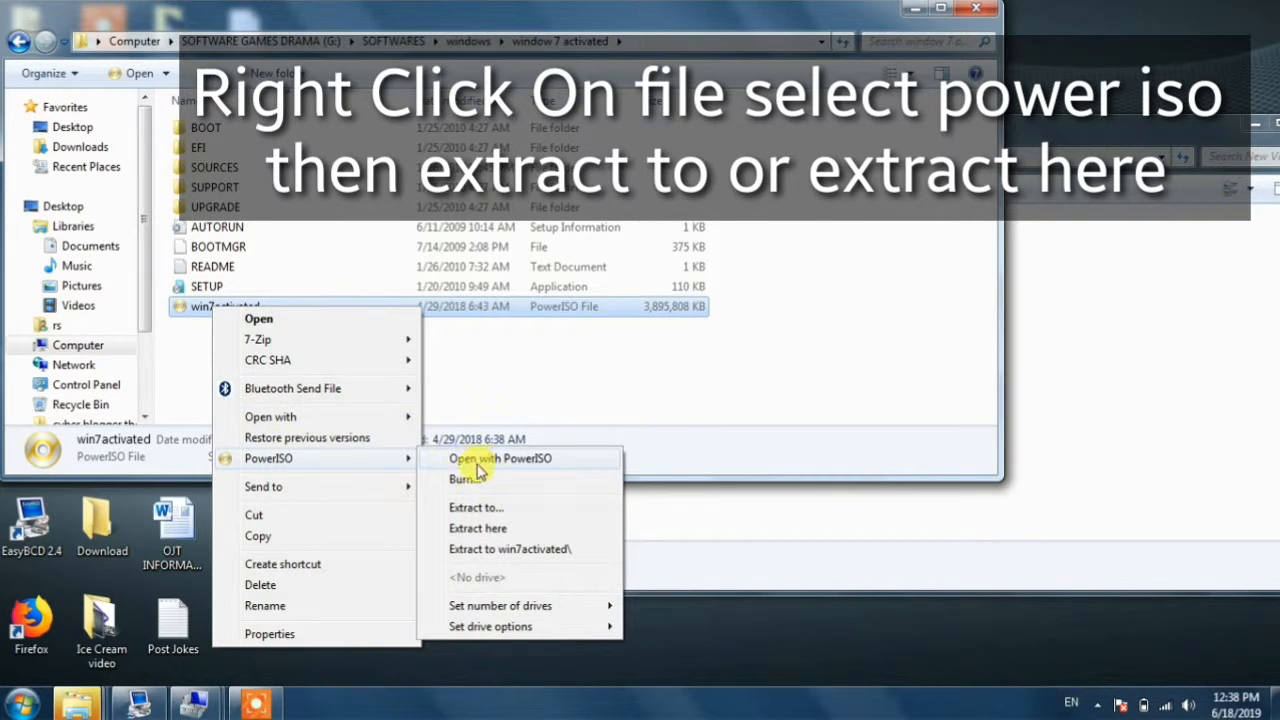
left_click(175, 134)
left_click_drag(264, 133, 197, 275)
left_click(206, 287)
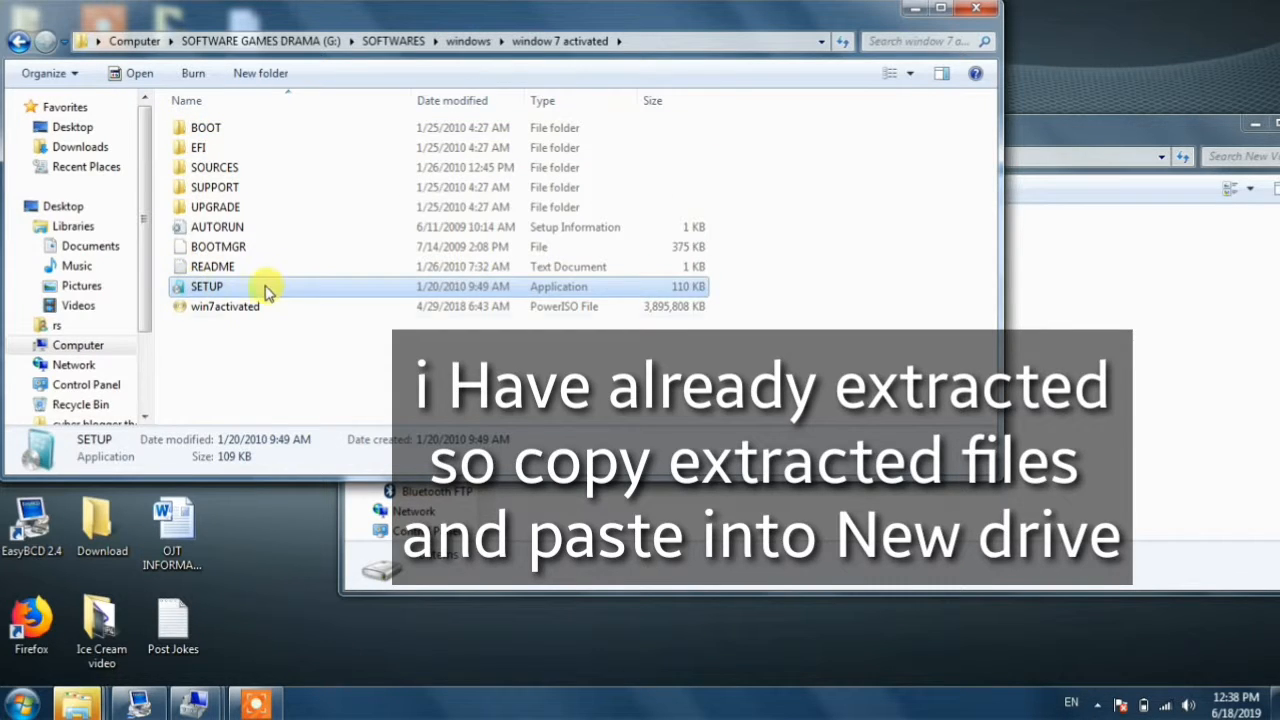
left_click(210, 287)
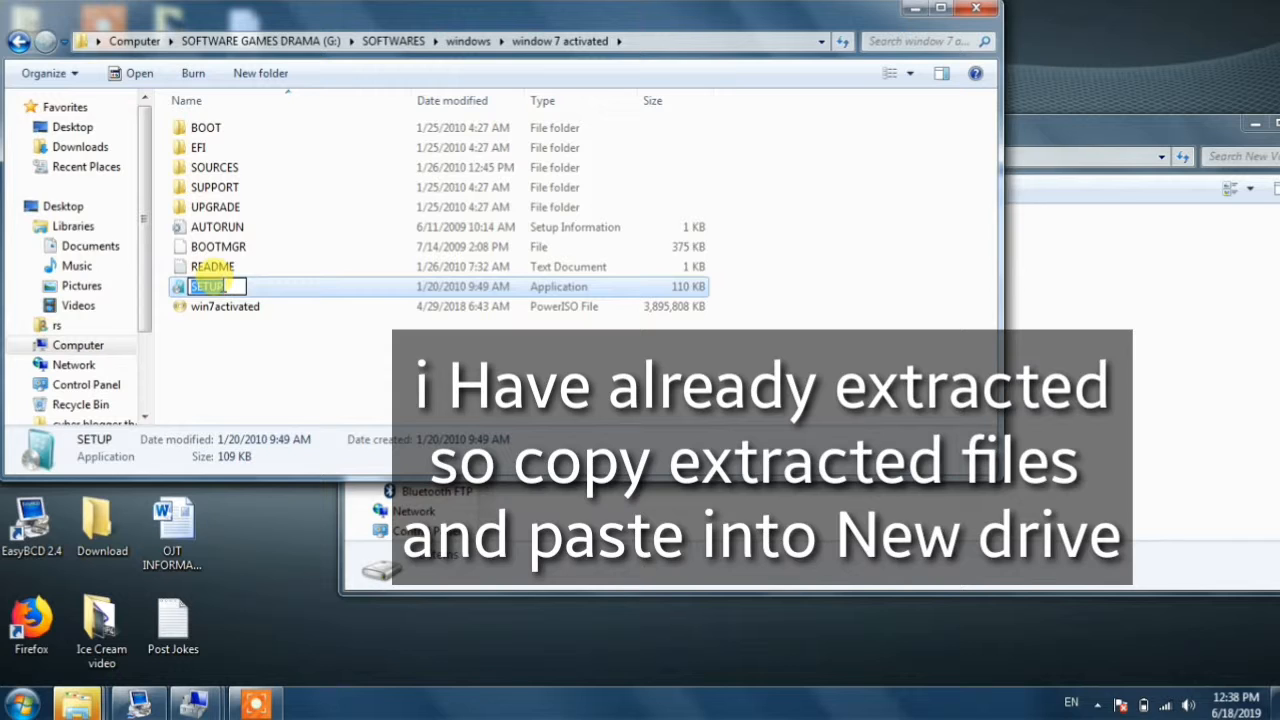
left_click(343, 380)
Step: Copy the extracted setup folders and files from BOOT through SETUP in the window 7 activated folder, leaving out the win7activated image
left_click(229, 287)
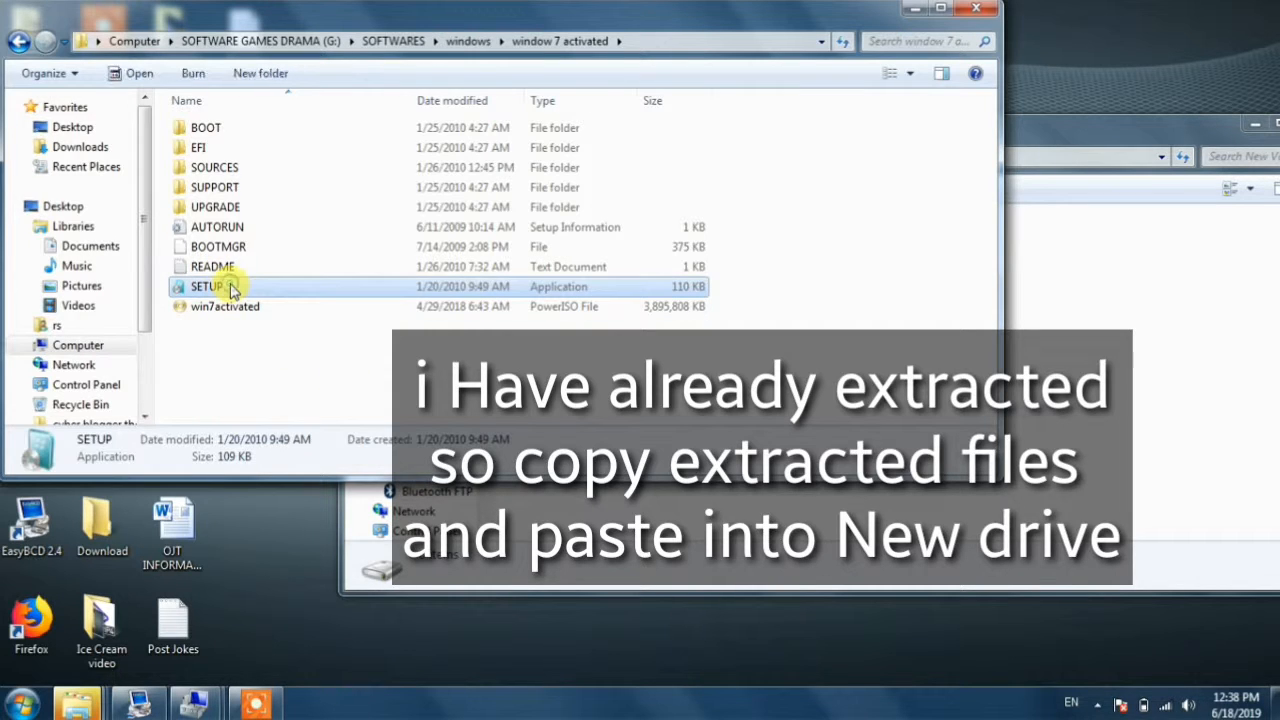
key("shift+Up")
key("shift+Up")
key("shift+Up")
key("shift+Up")
key("shift+Up")
key("shift+Up")
key("shift+Up")
key("shift+Up")
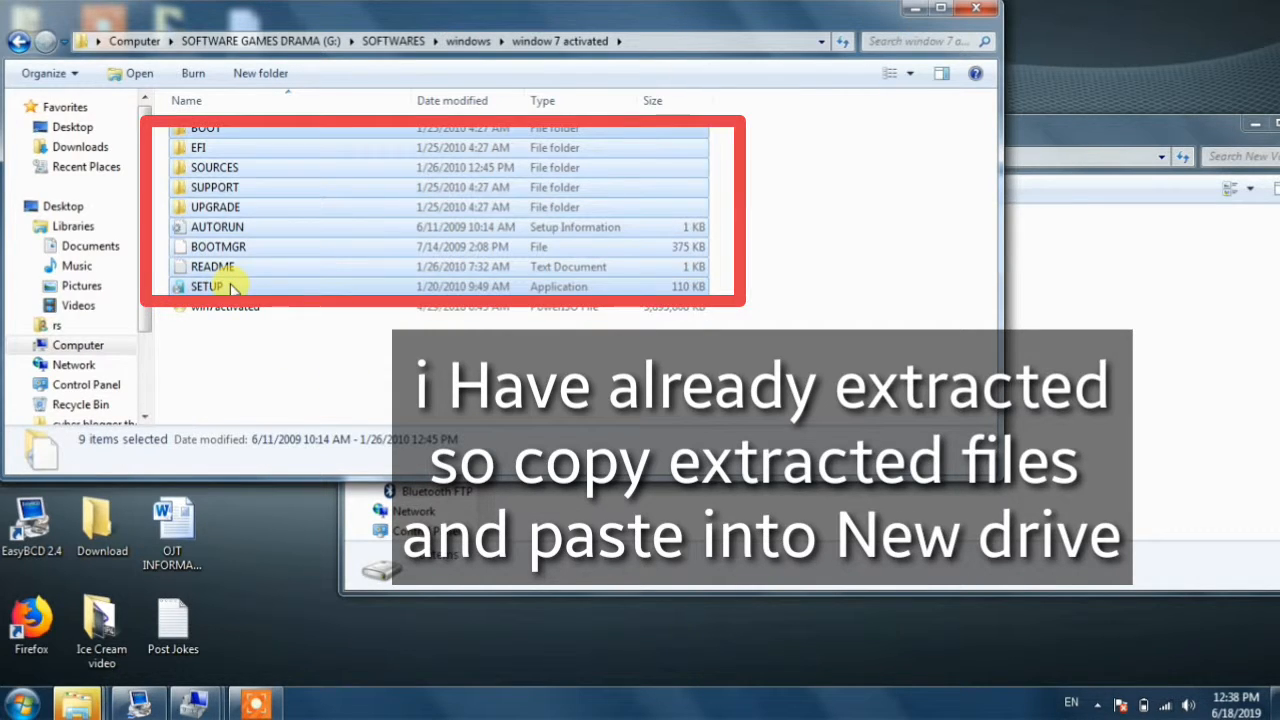
right_click(229, 226)
left_click(281, 399)
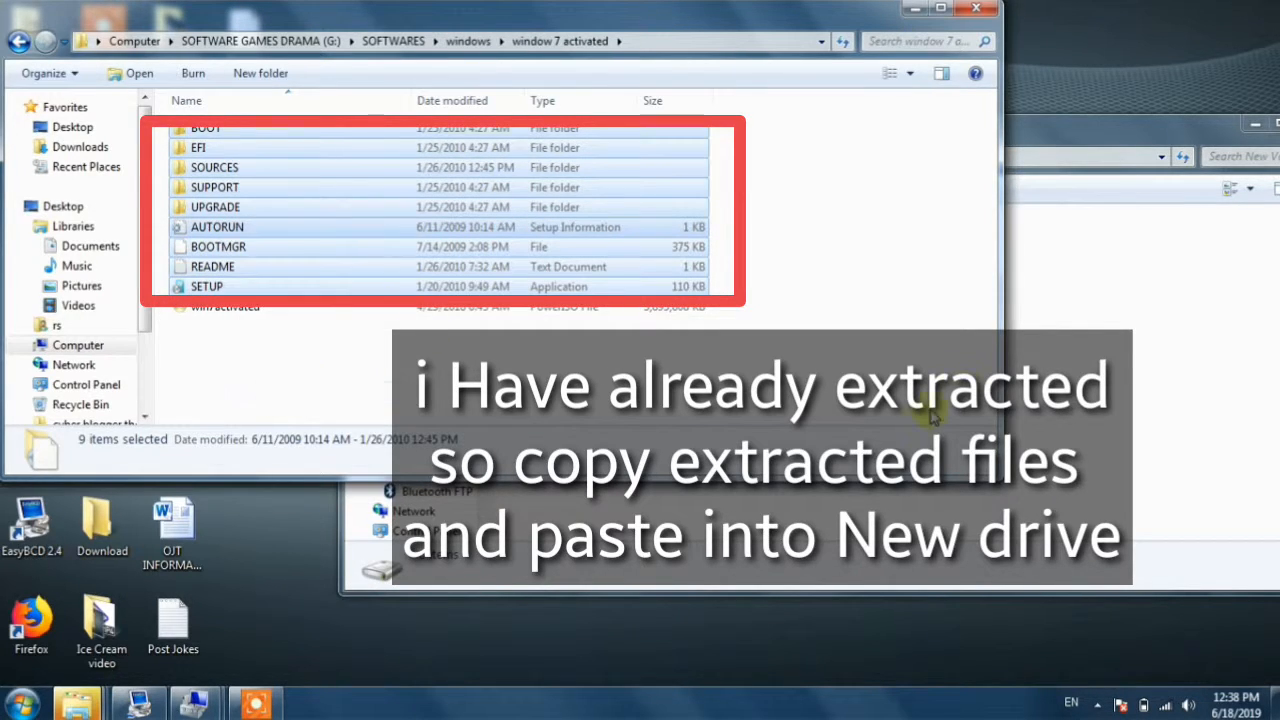
Step: Paste the copied Windows 7 setup files into the empty New Volume (I:) drive
left_click(1140, 258)
left_click_drag(557, 121, 611, 27)
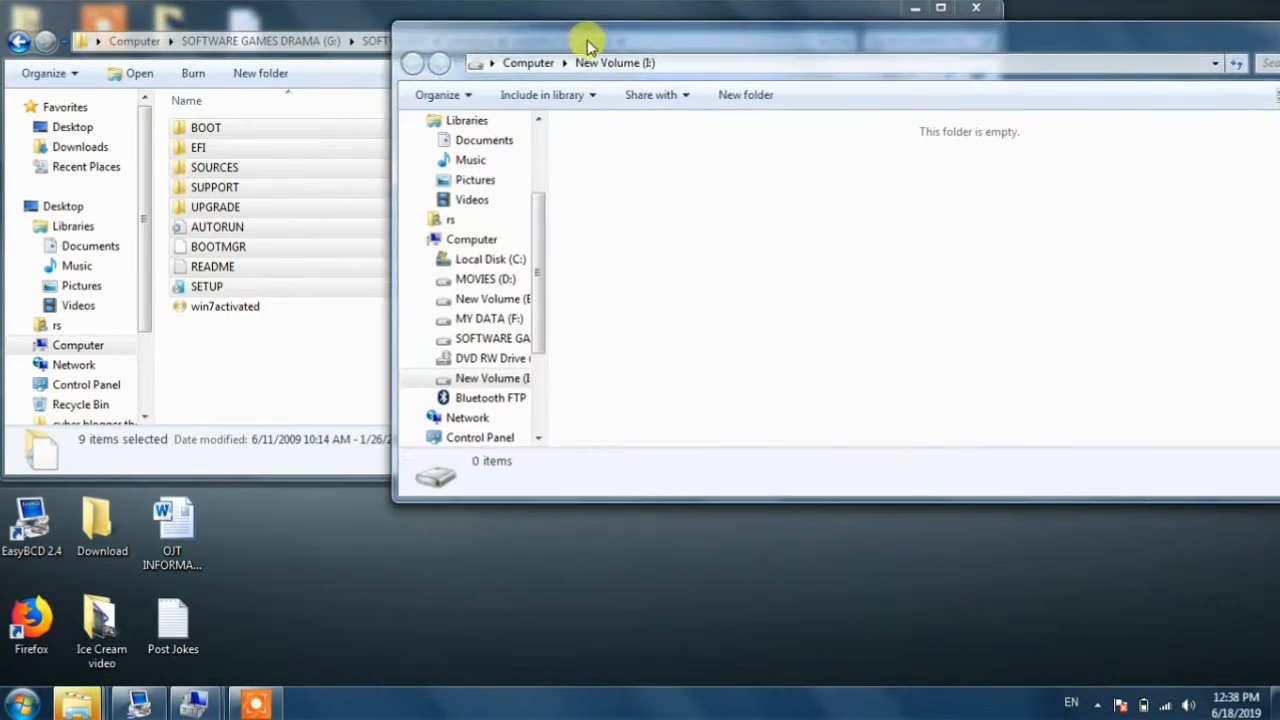
right_click(639, 140)
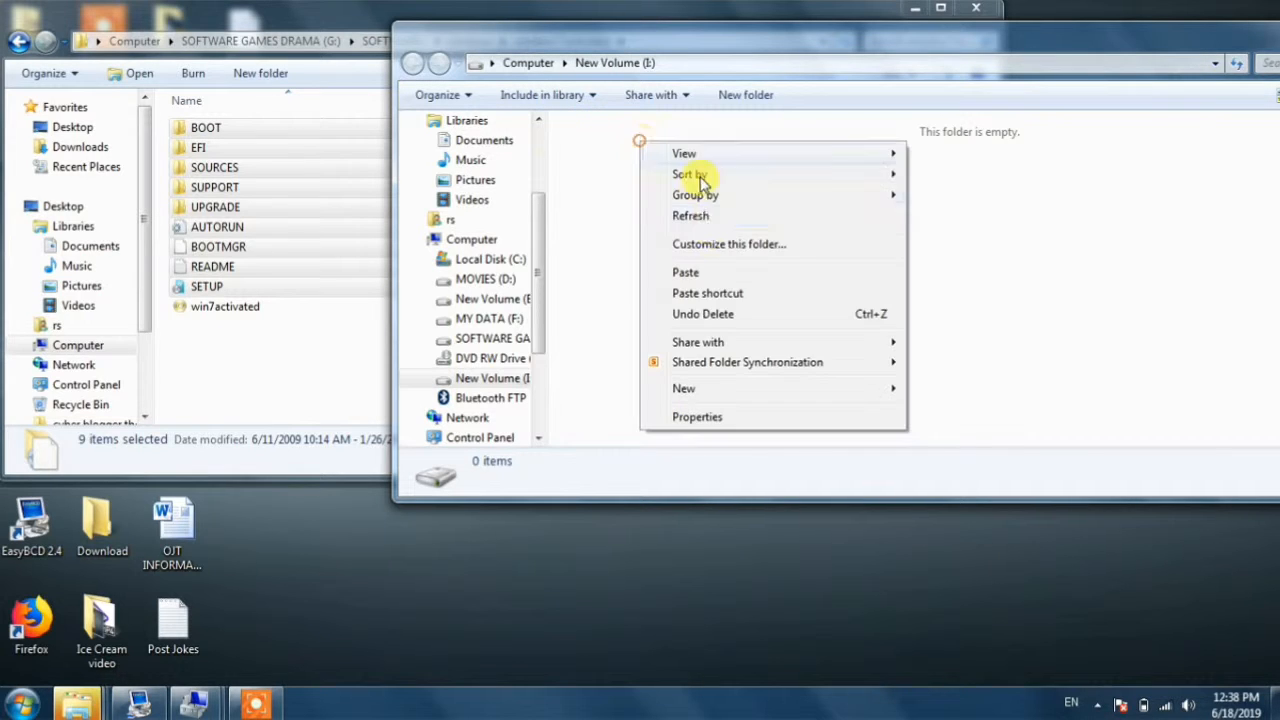
left_click(686, 272)
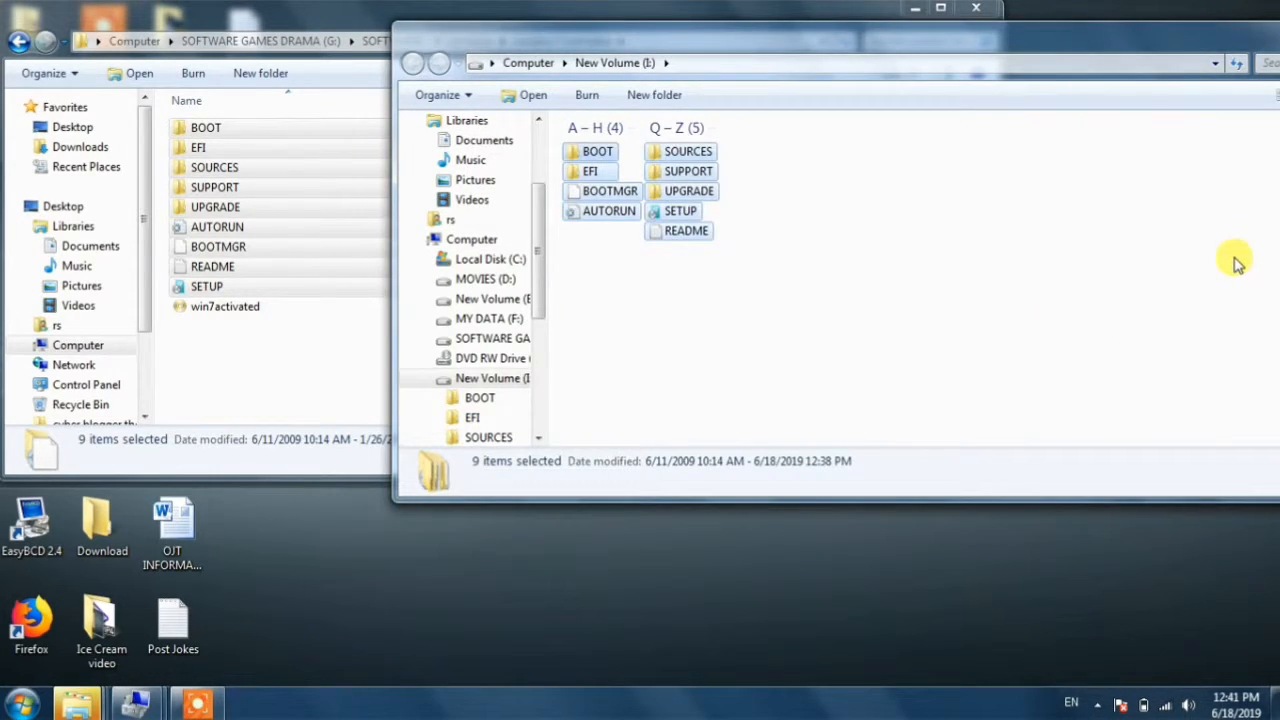
left_click(606, 229)
Step: Show the desktop and start EasyBCD 2.4
key("super+d")
left_click(34, 527)
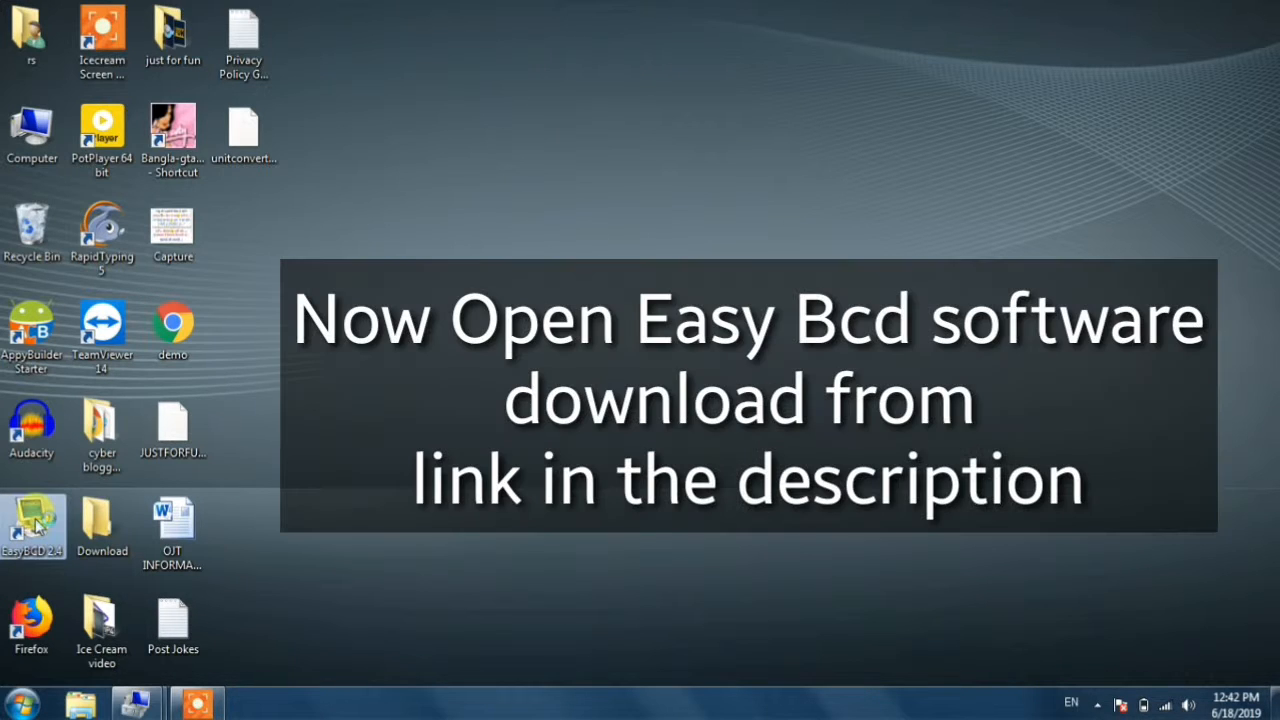
double_click(34, 527)
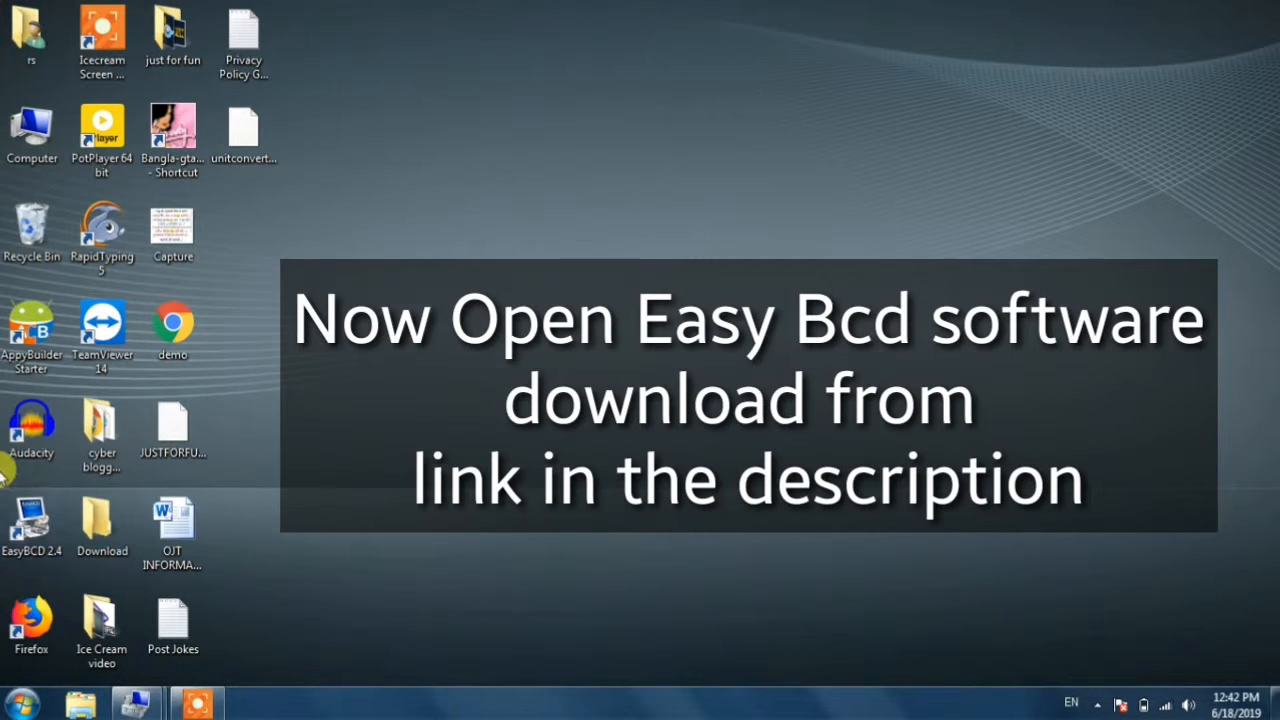
left_click_drag(715, 140, 795, 94)
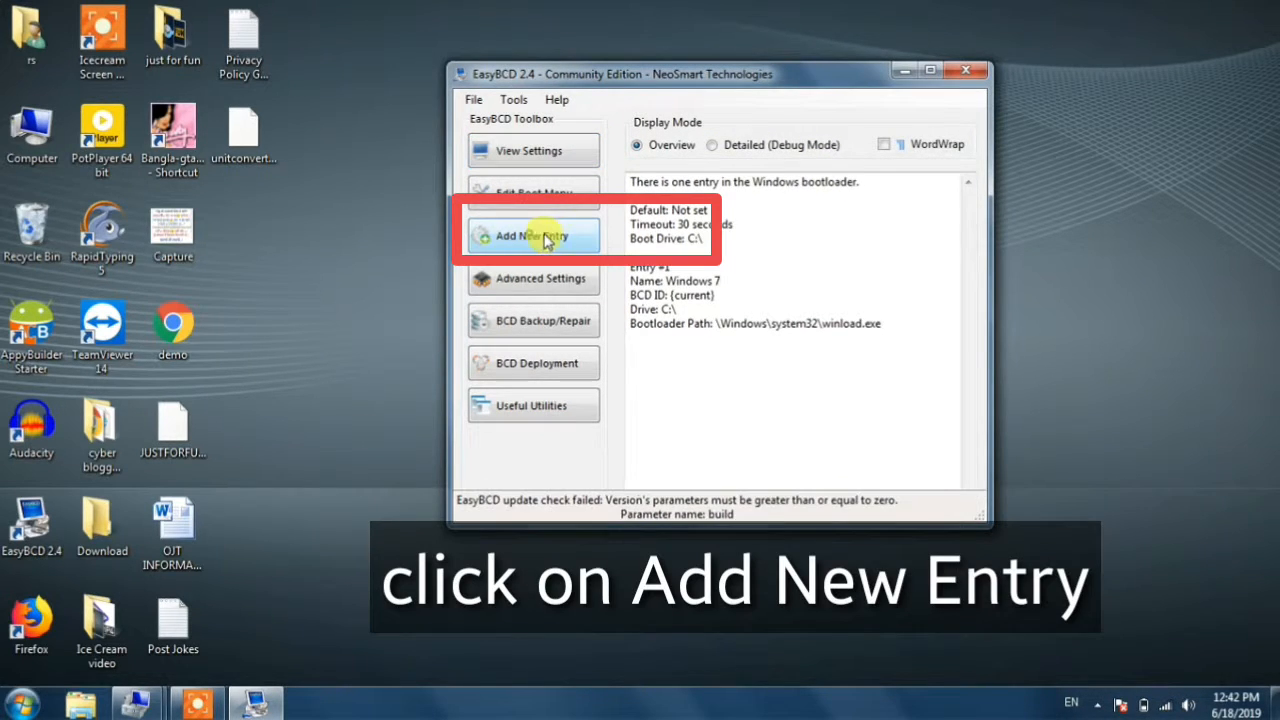
Step: Begin a new WinPE boot entry of type WIM Image (Ramdisk) and name it My Window
left_click(538, 240)
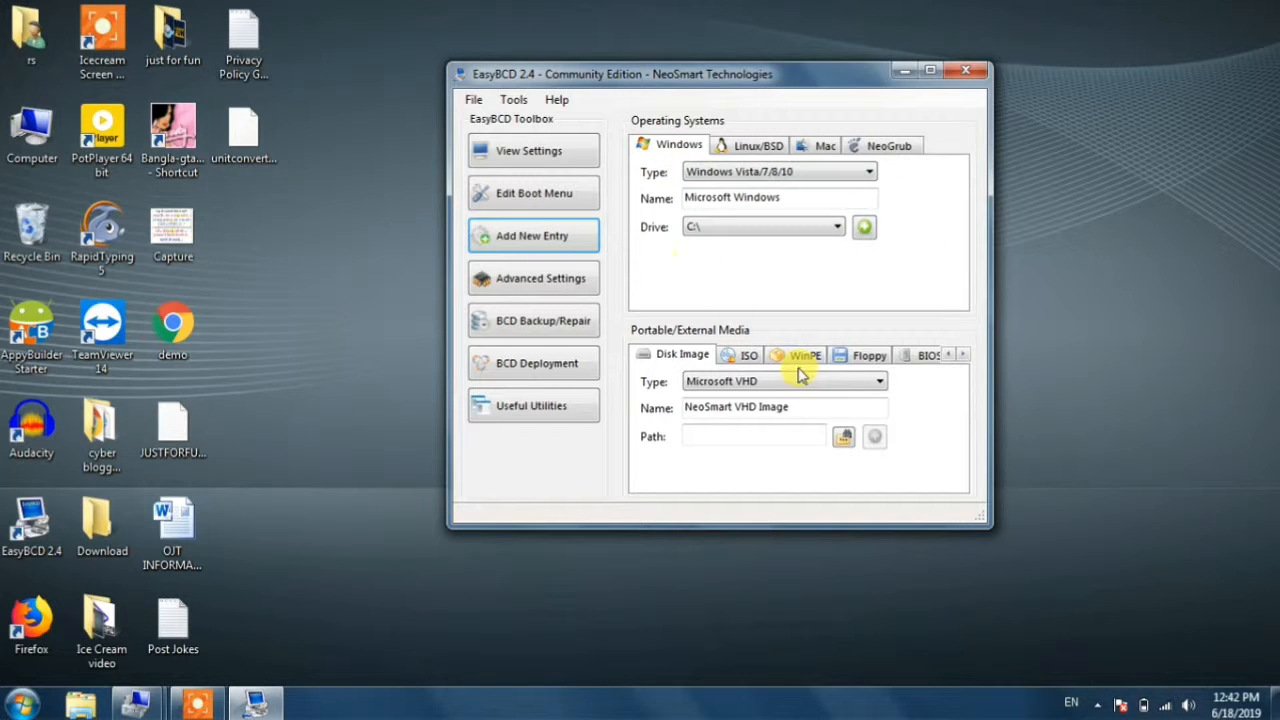
left_click(801, 362)
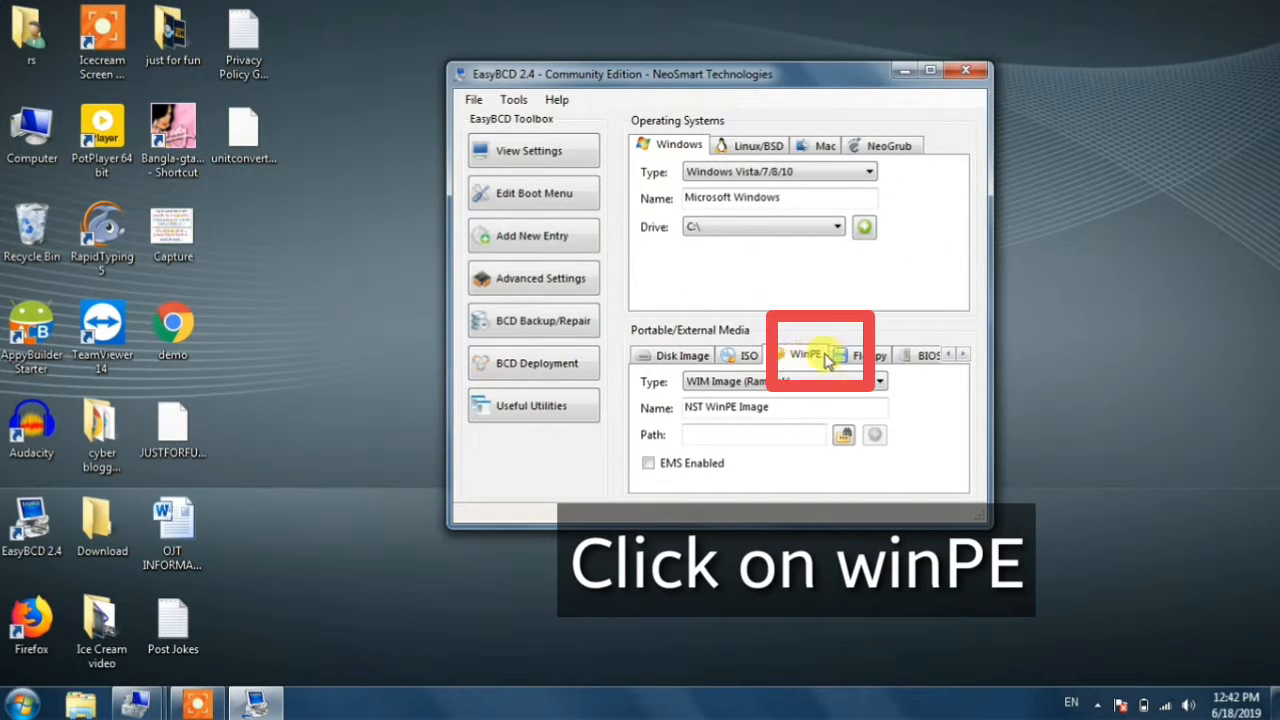
left_click_drag(785, 408, 374, 389)
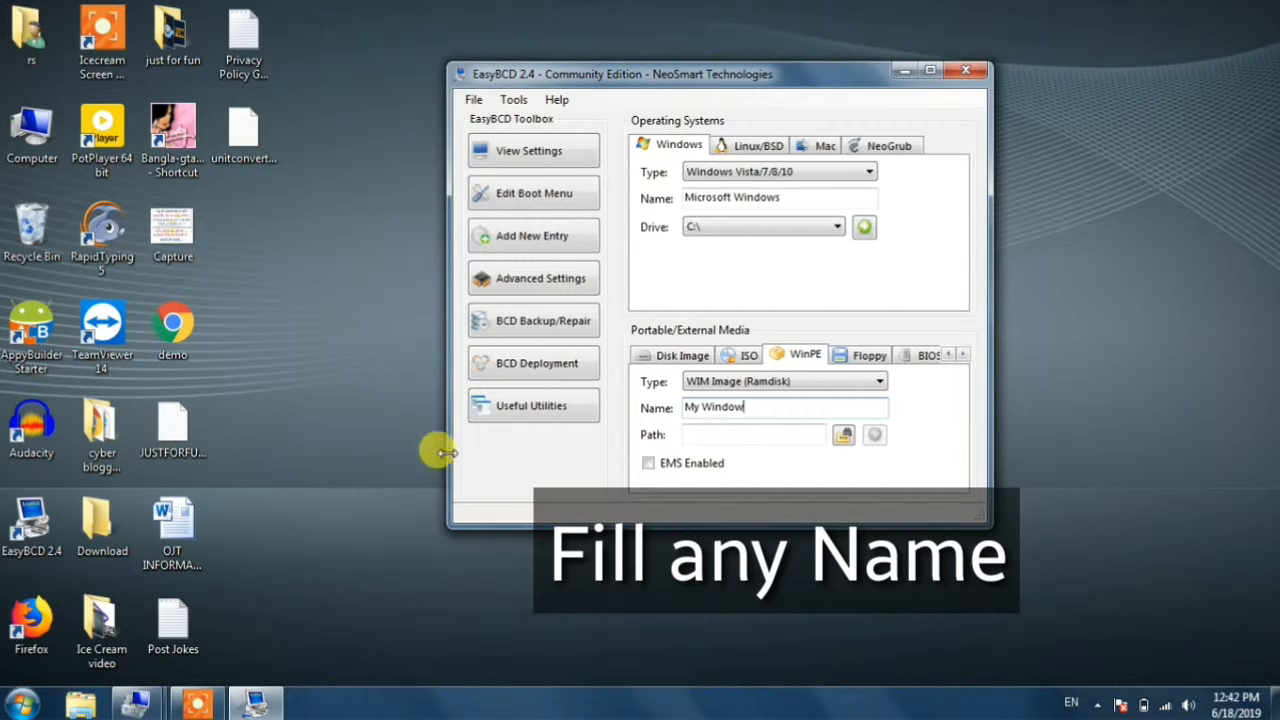
Step: Set the WinPE entry's image path to the BOOT.WIM file in the SOURCES folder of New Volume (I:)
left_click(760, 436)
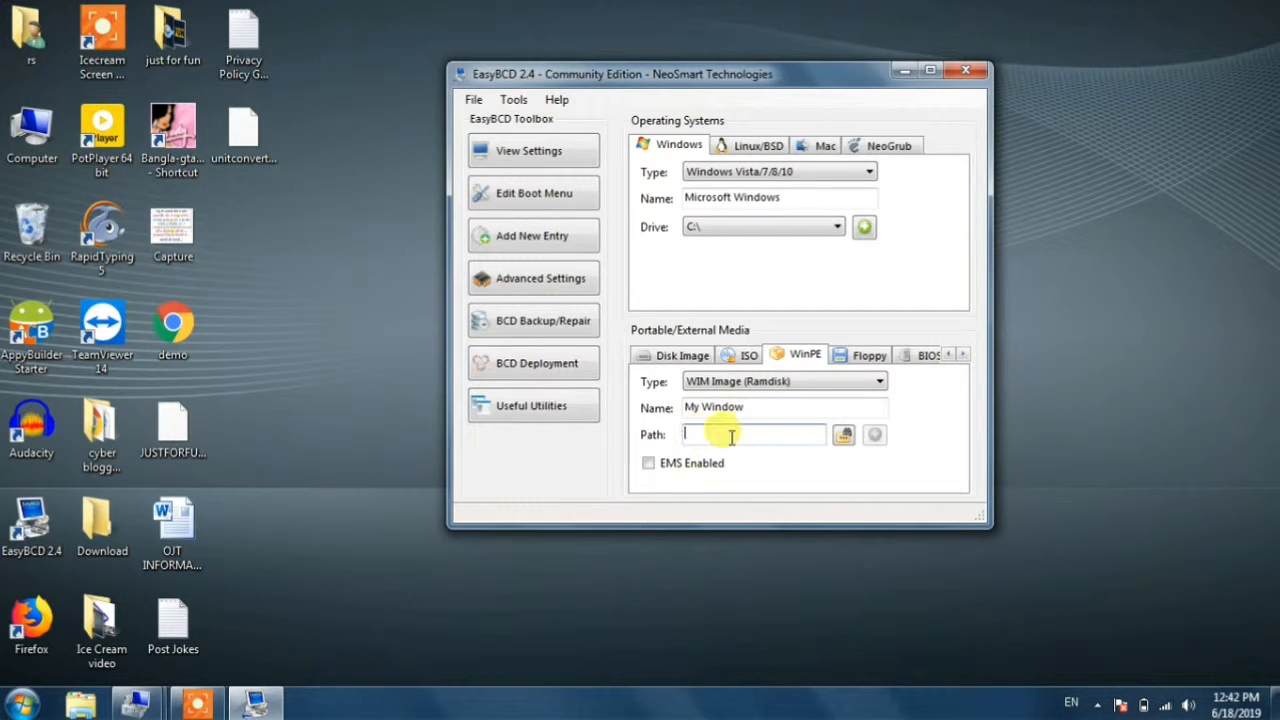
left_click(866, 436)
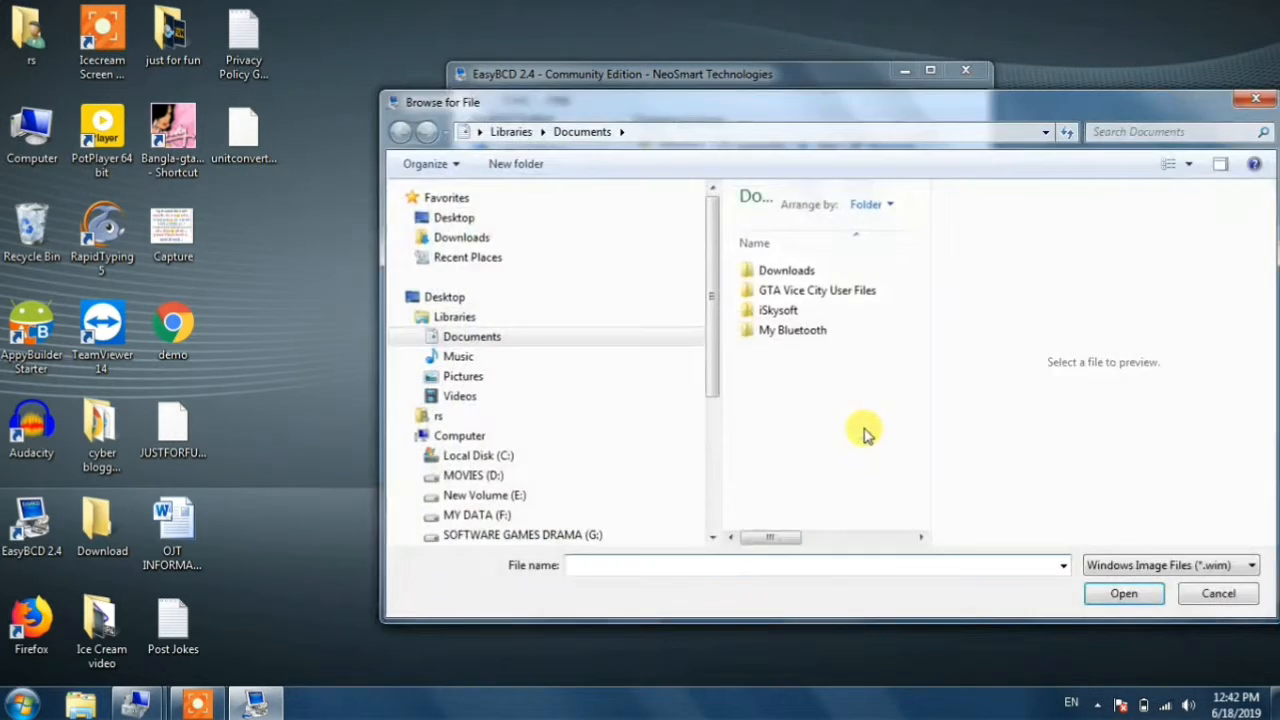
left_click_drag(834, 120, 734, 159)
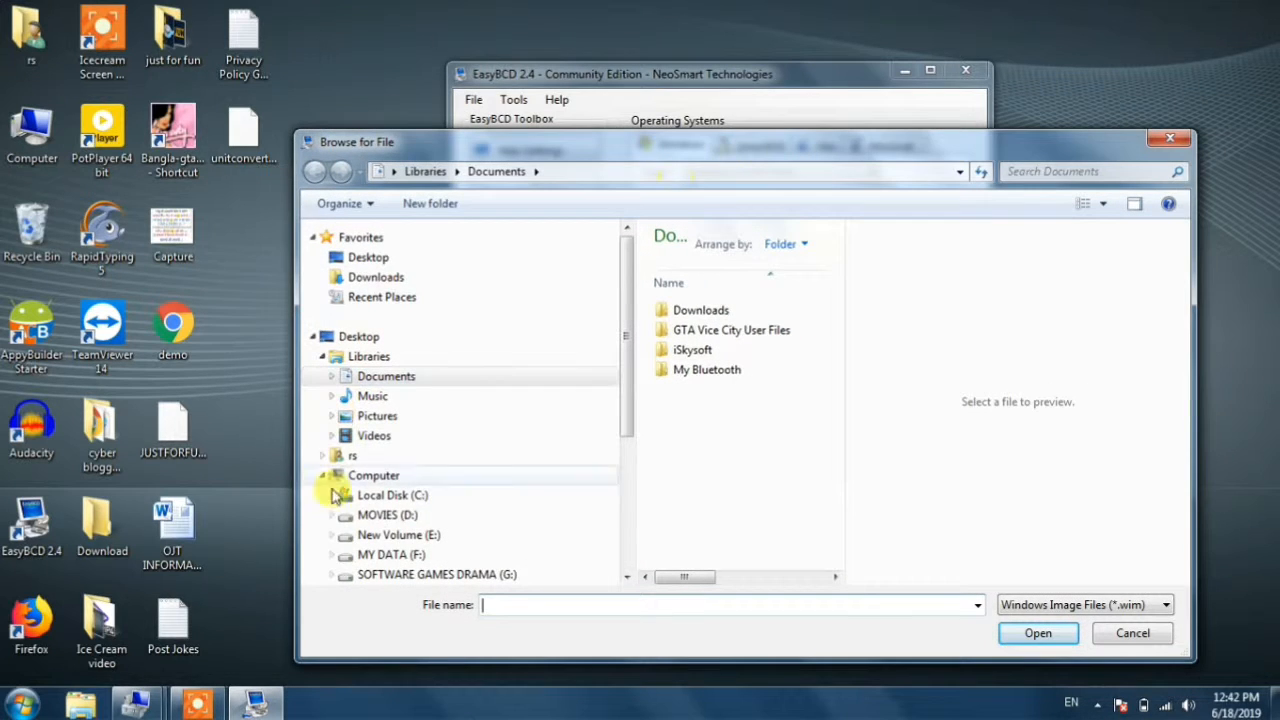
left_click(385, 554)
scroll(410, 580, "down", 2)
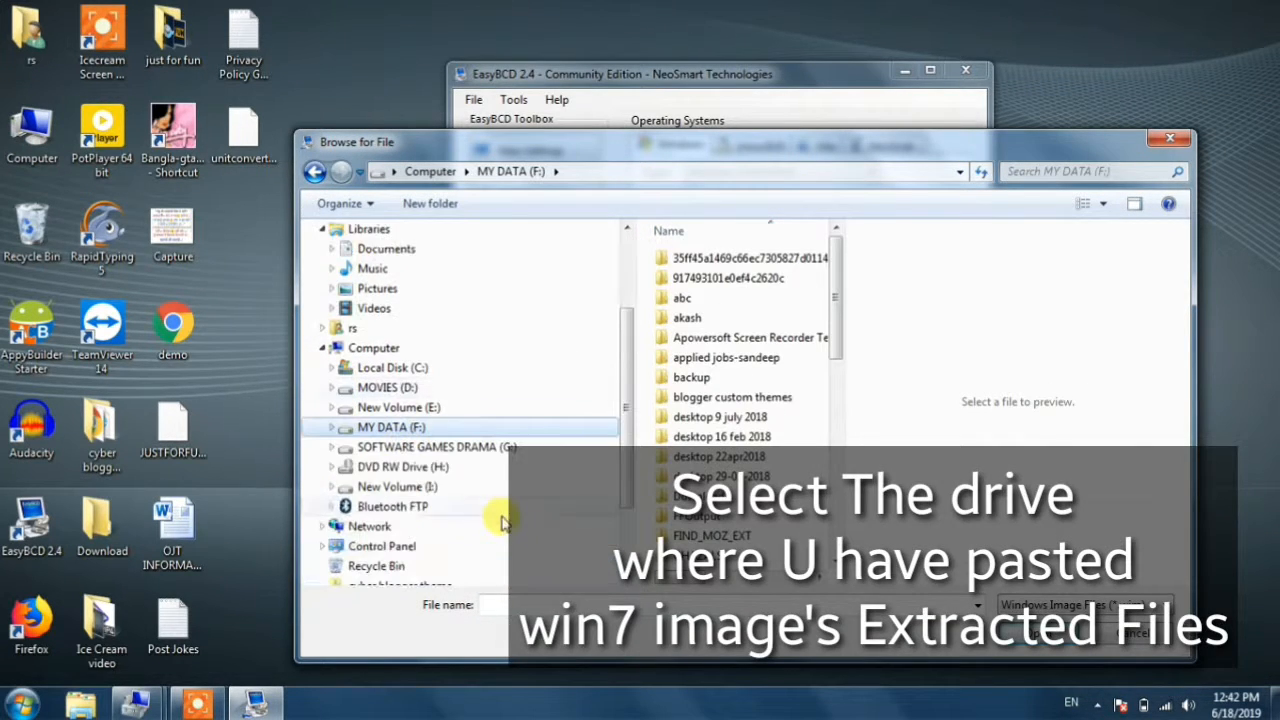
left_click(385, 489)
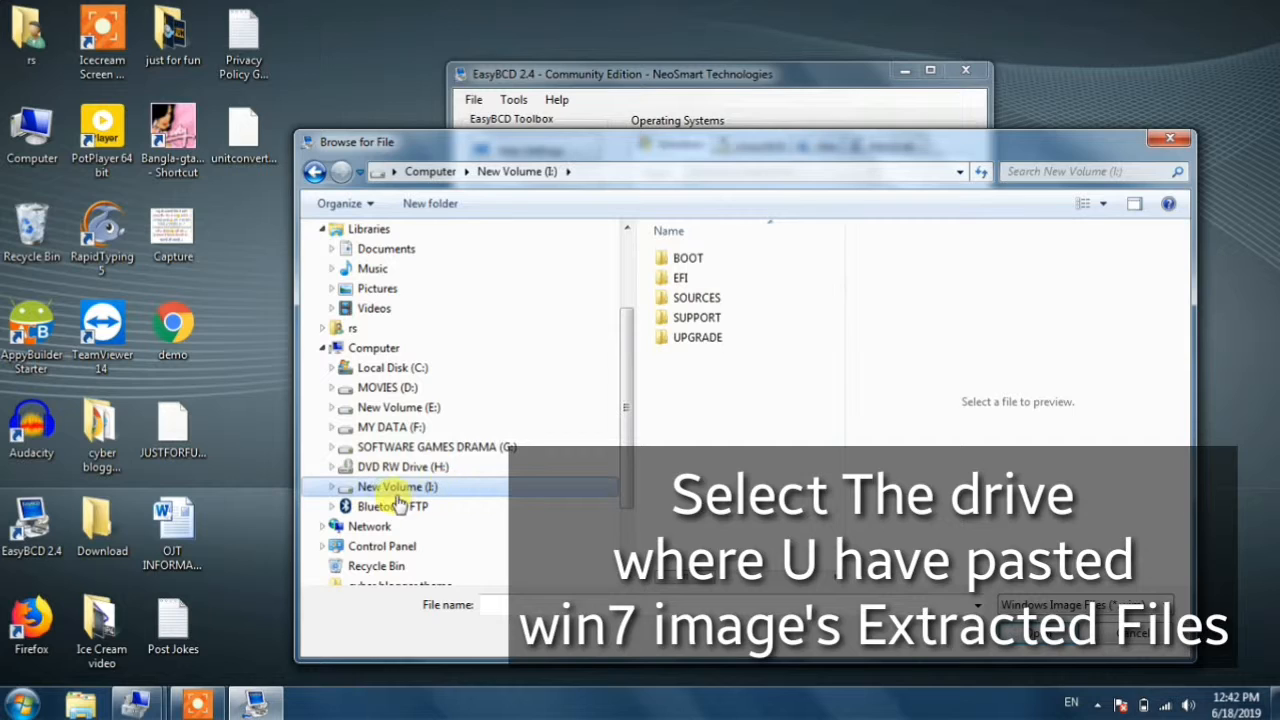
double_click(726, 298)
left_click(666, 417)
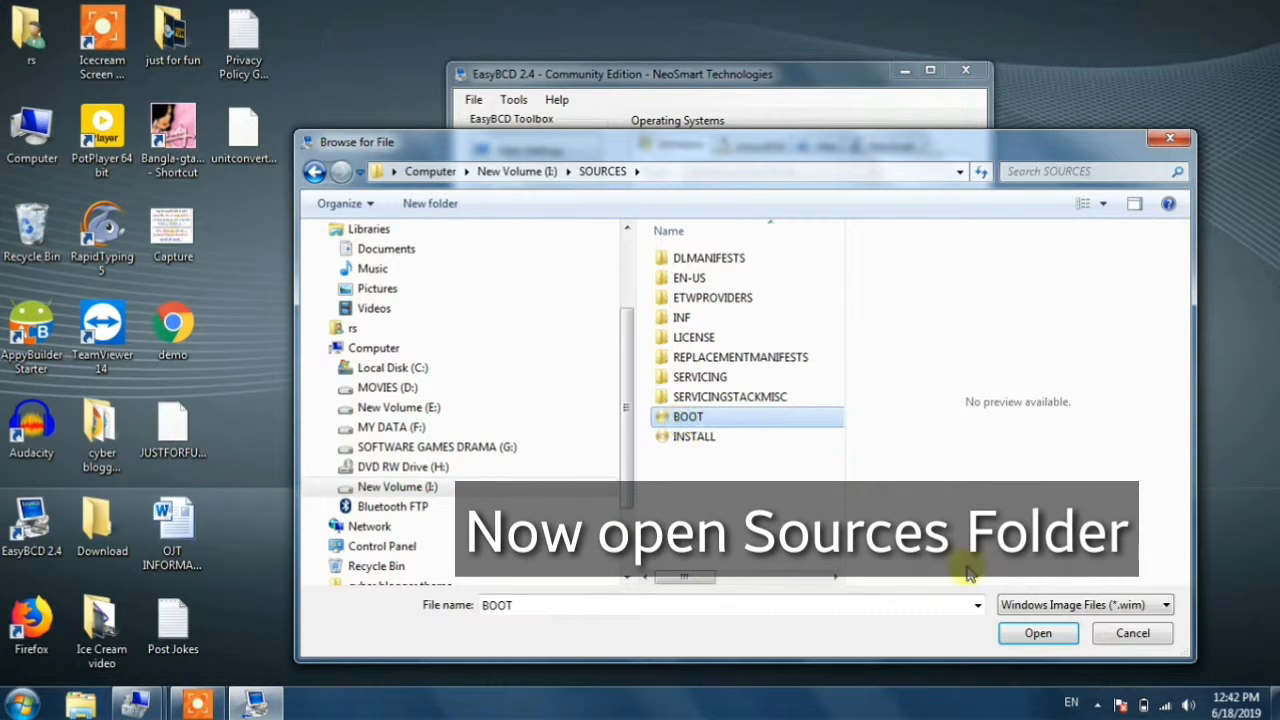
left_click(1038, 634)
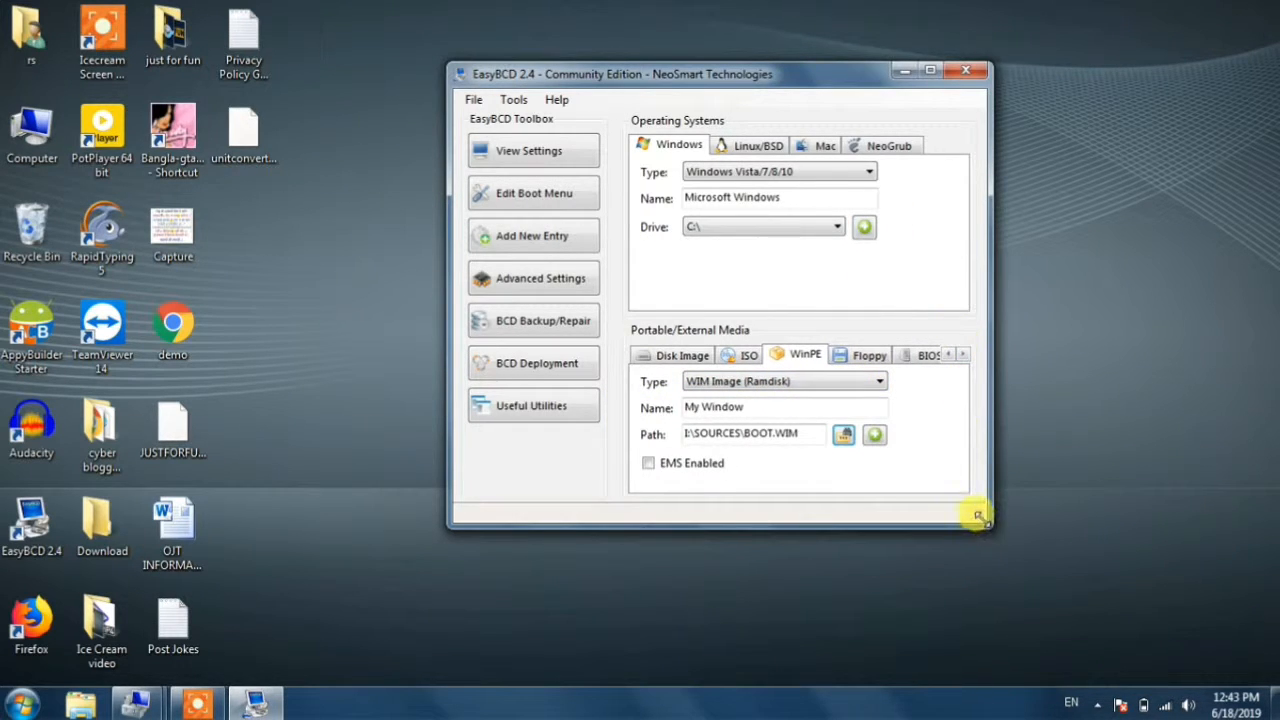
Step: Widen the EasyBCD window, add the My Window entry to the bootloader and open the boot menu settings
left_click_drag(977, 515, 1073, 522)
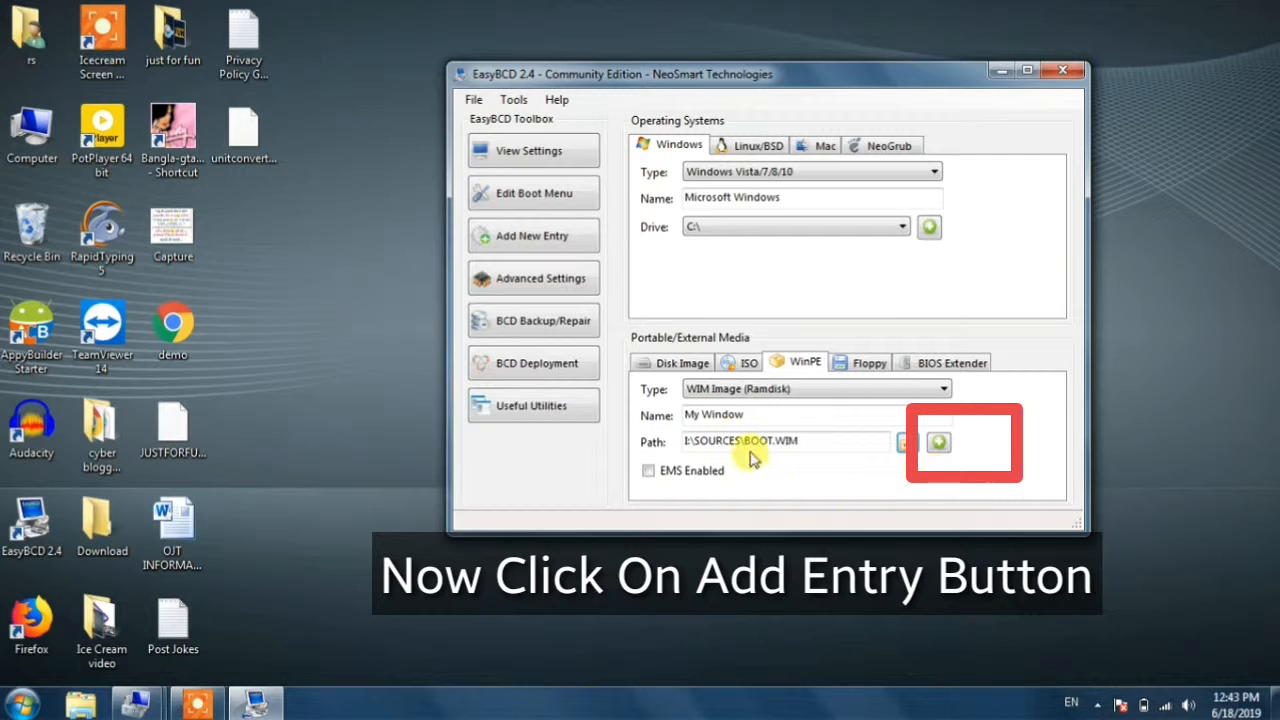
left_click_drag(823, 443, 530, 438)
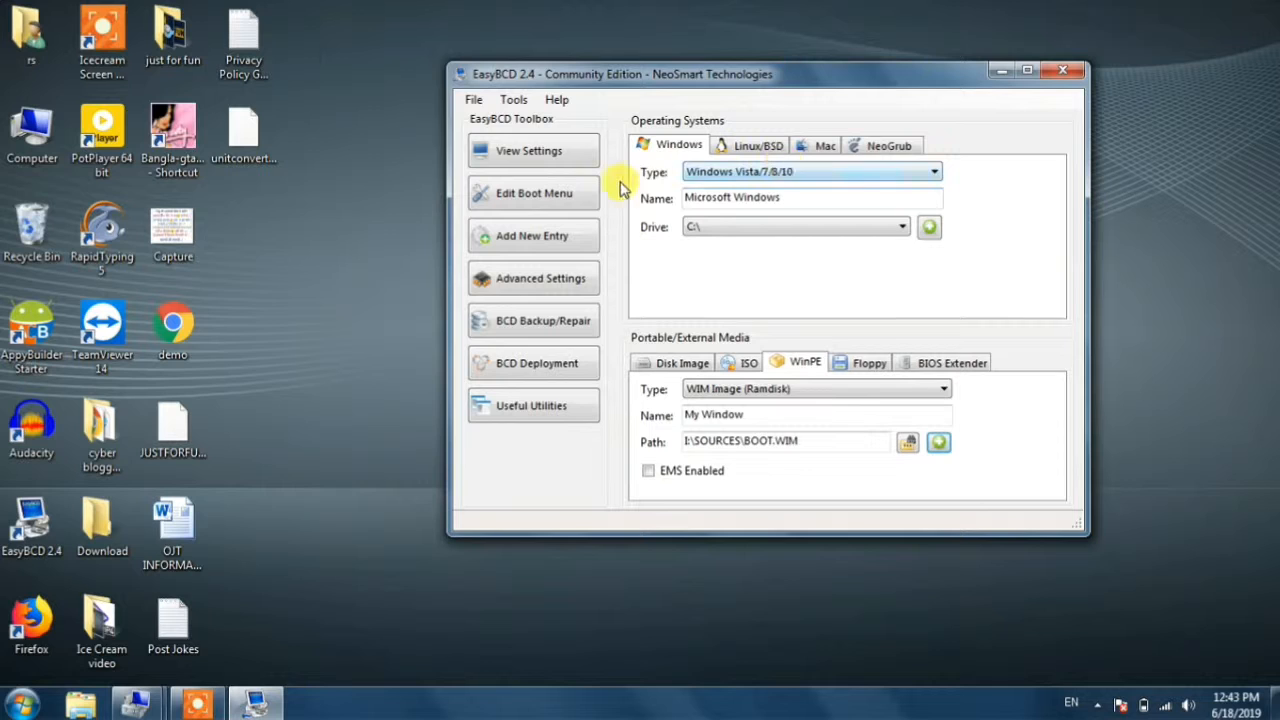
left_click(555, 196)
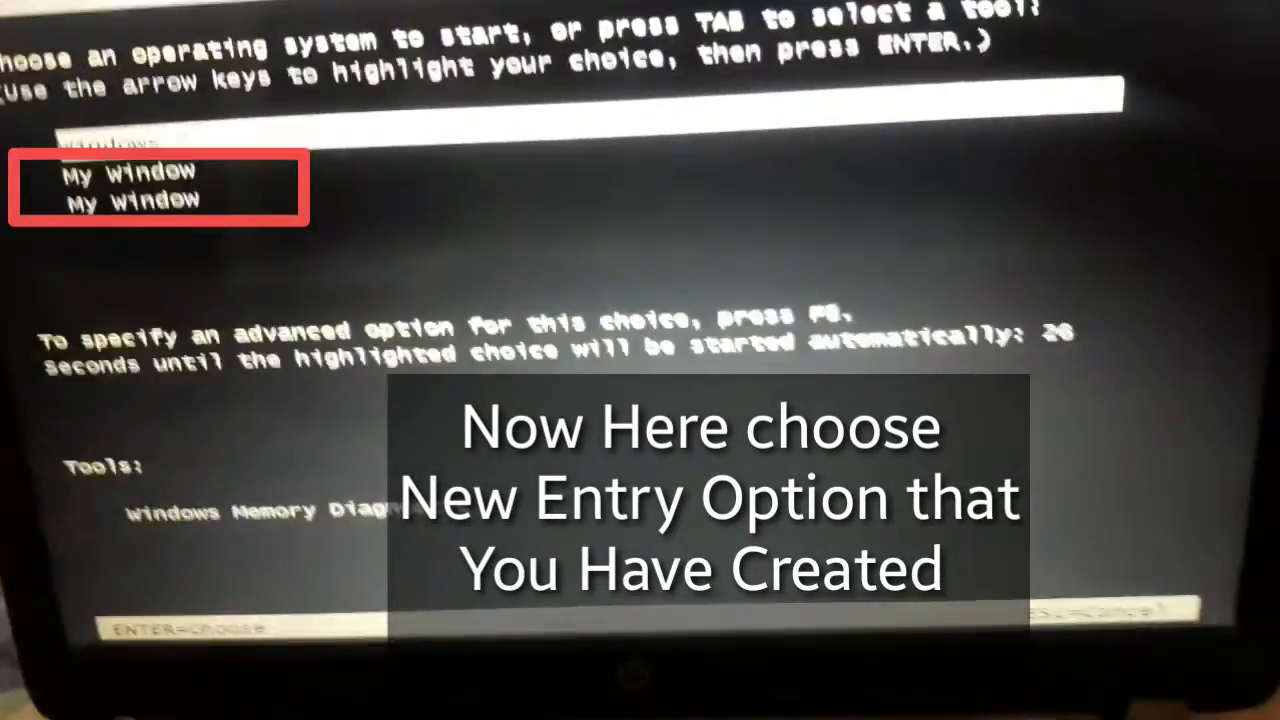
Step: Boot the computer from the last My Window entry in the operating system list
key("Down")
key("Down")
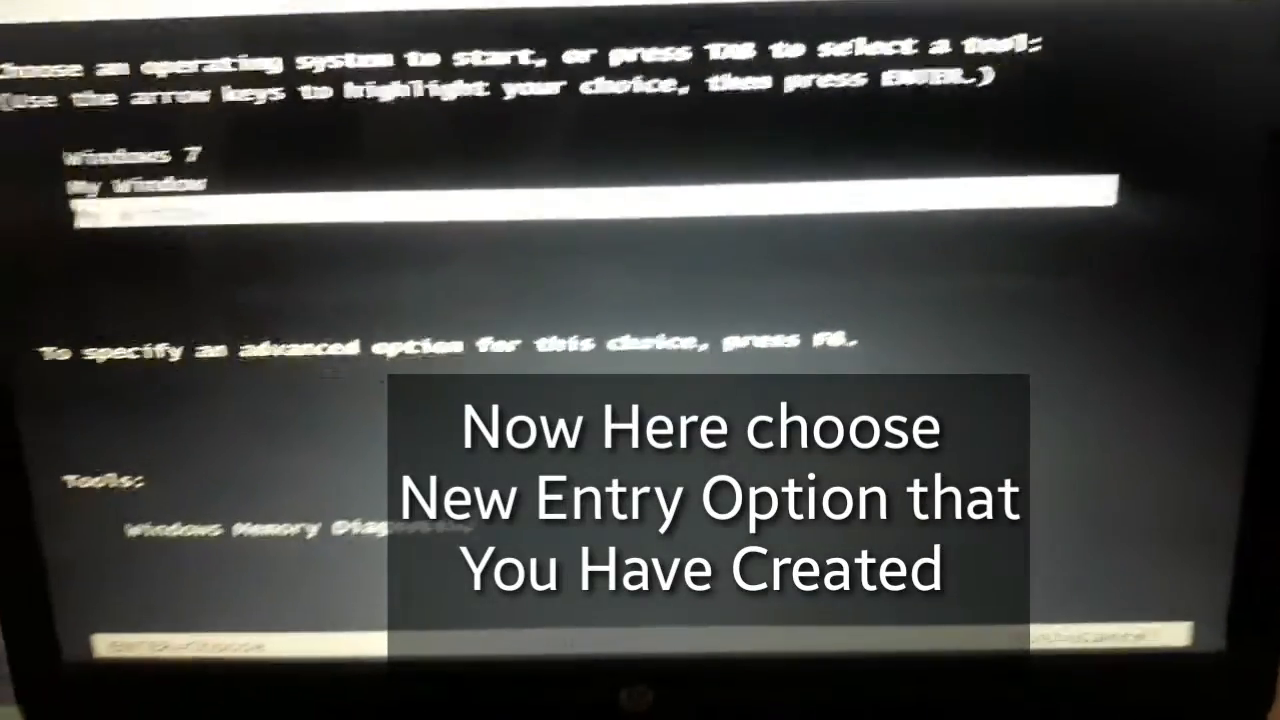
key("Return")
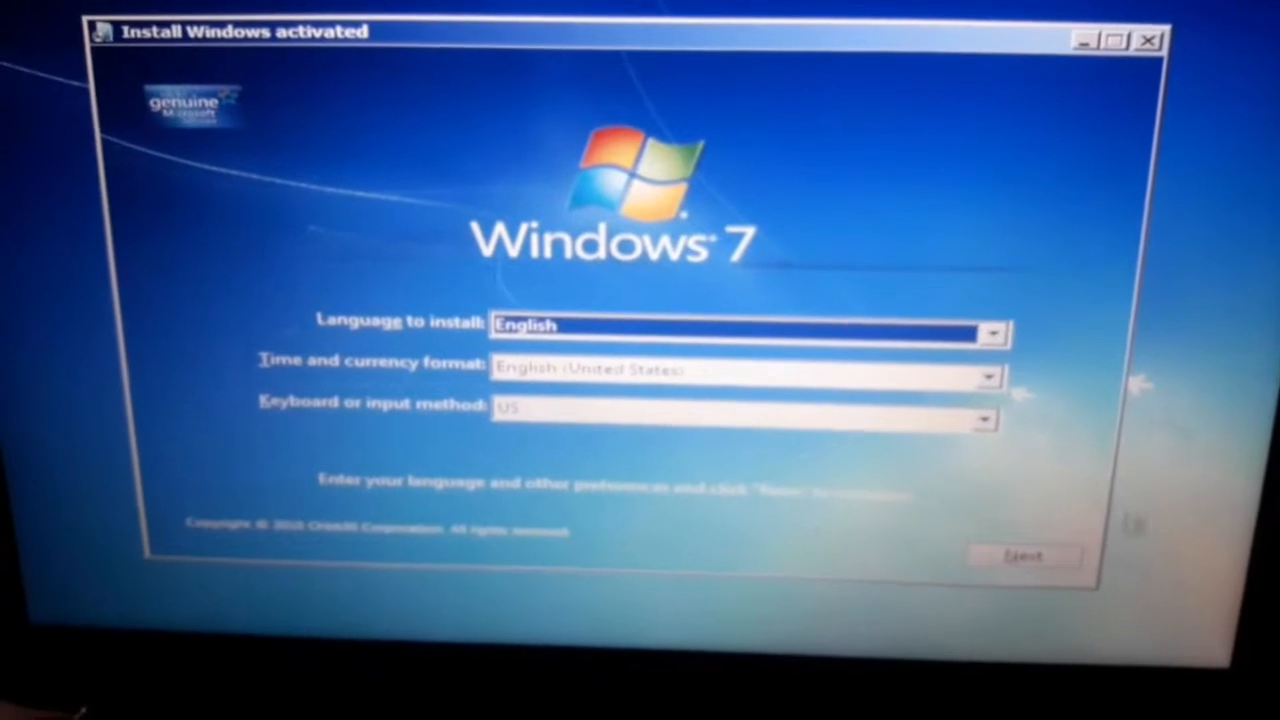
Step: Start the Windows 7 installation with the preset English and US settings and choose the Windows 7 Professional x64 edition
left_click(1040, 562)
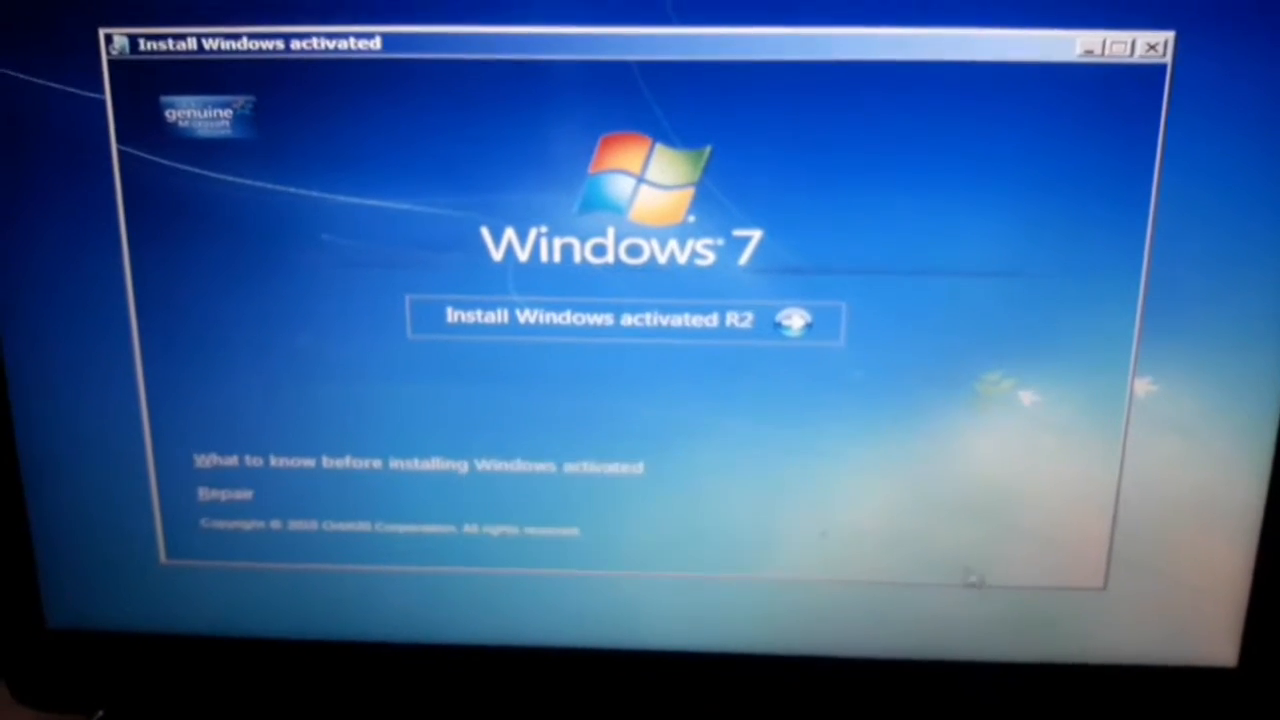
left_click(589, 316)
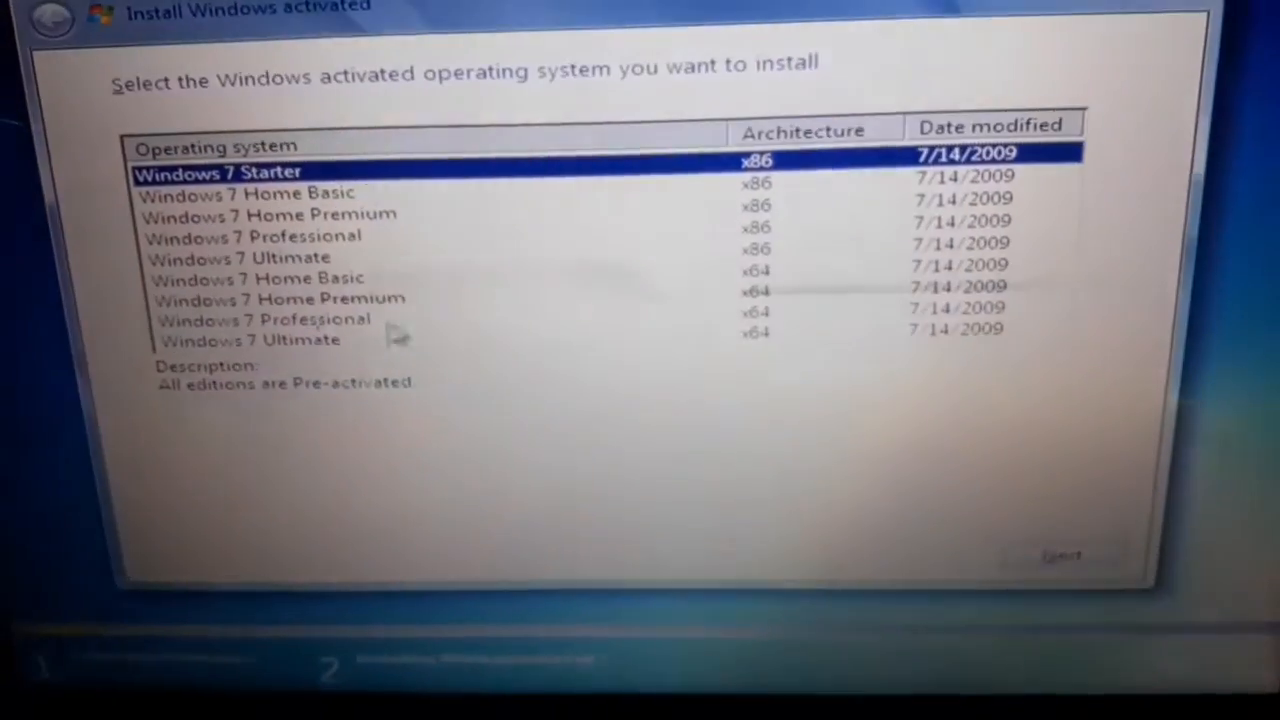
left_click(350, 364)
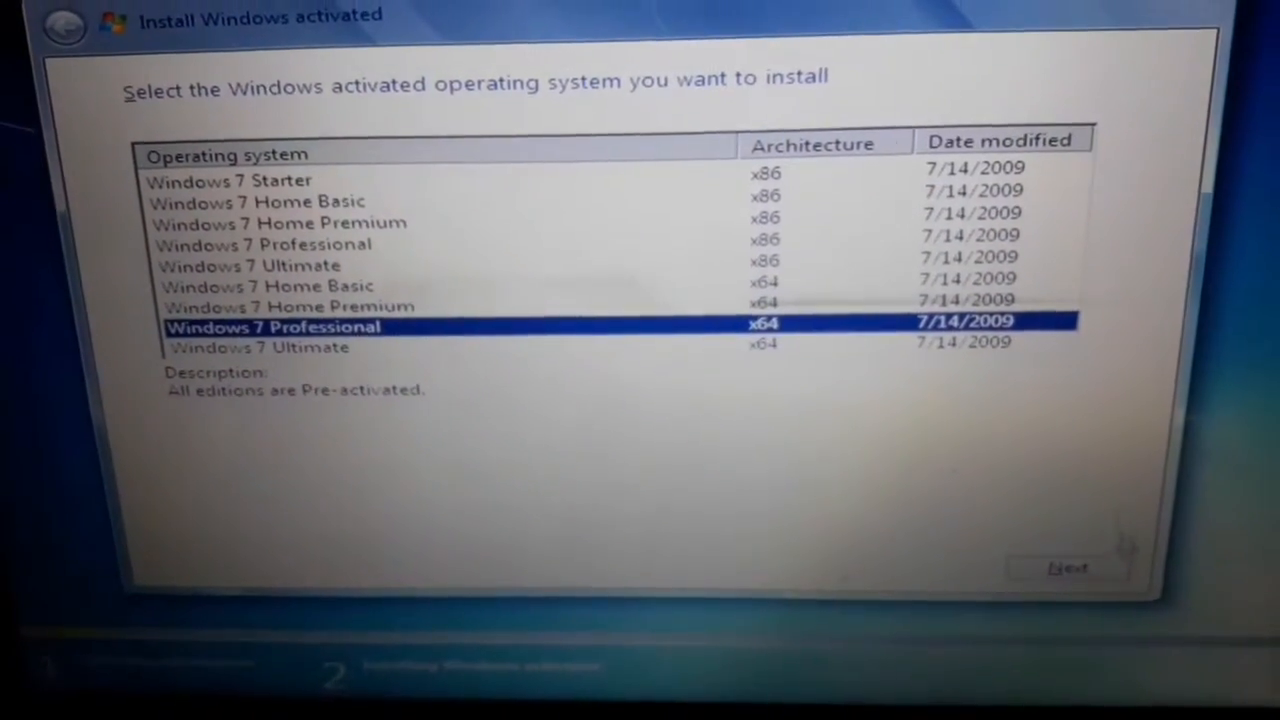
left_click(1070, 564)
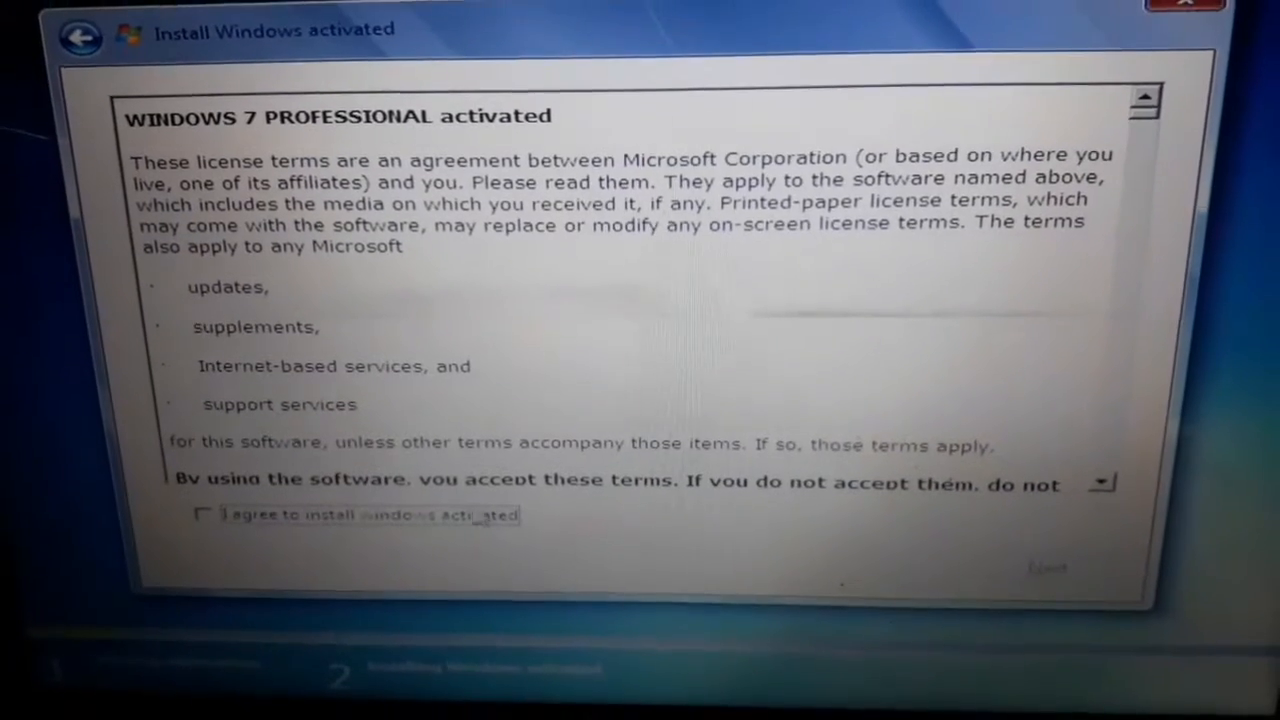
Step: Agree to the license terms and choose the Custom (advanced) installation type
left_click(345, 513)
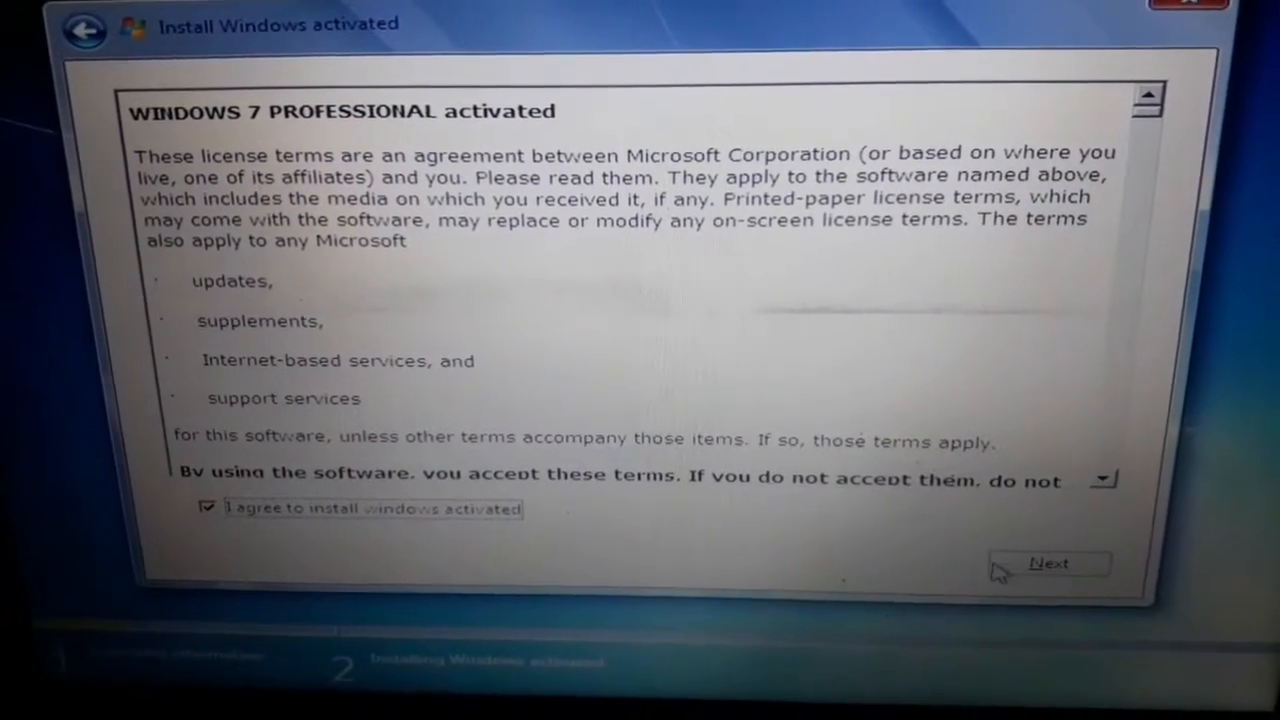
left_click(1030, 570)
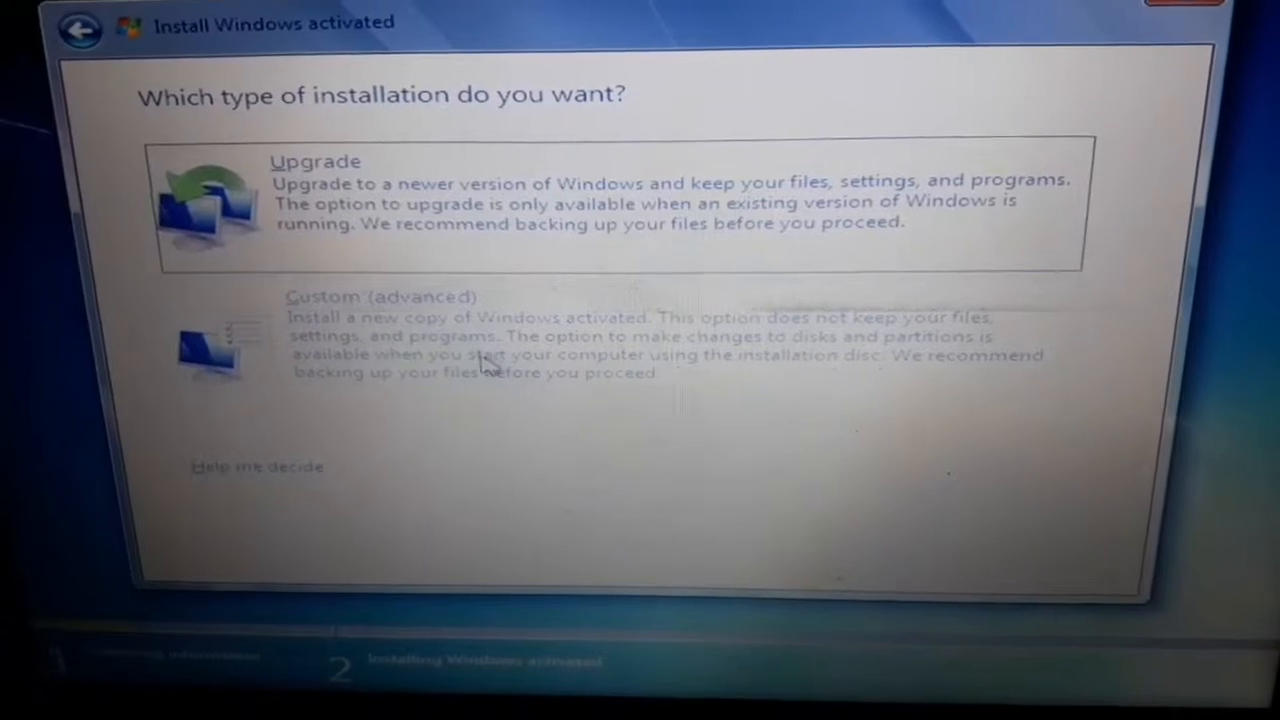
left_click(497, 365)
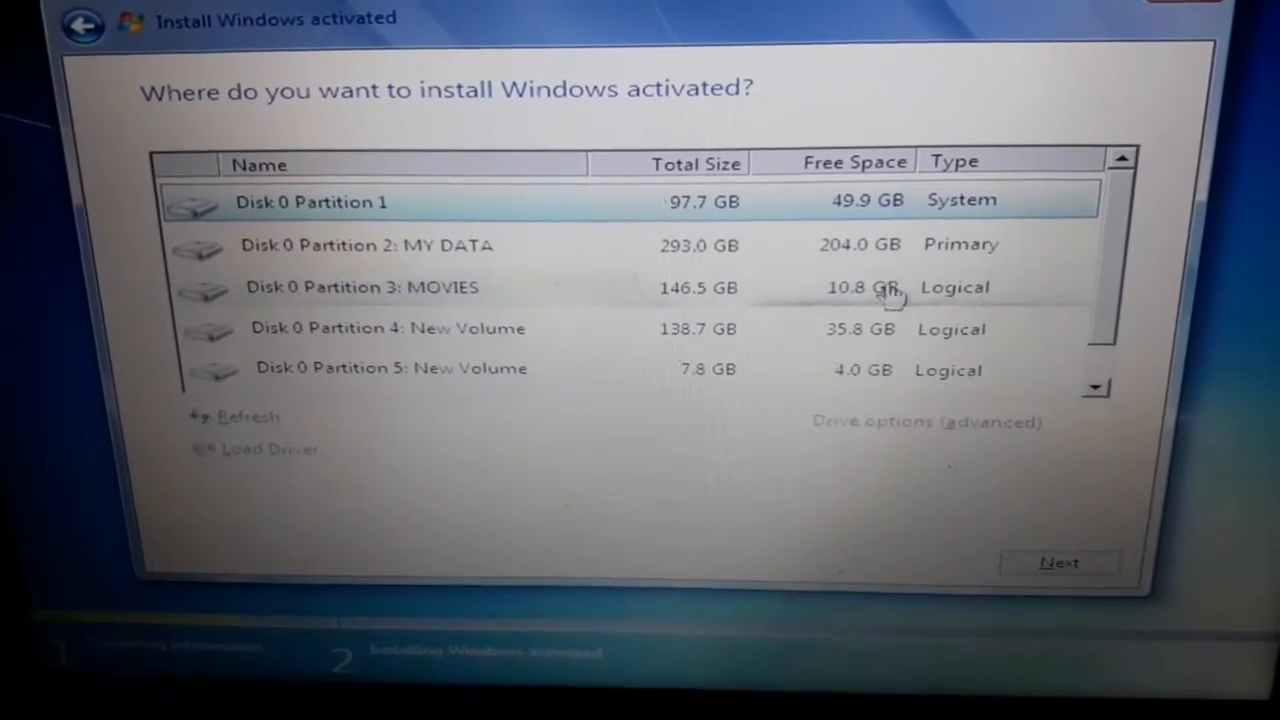